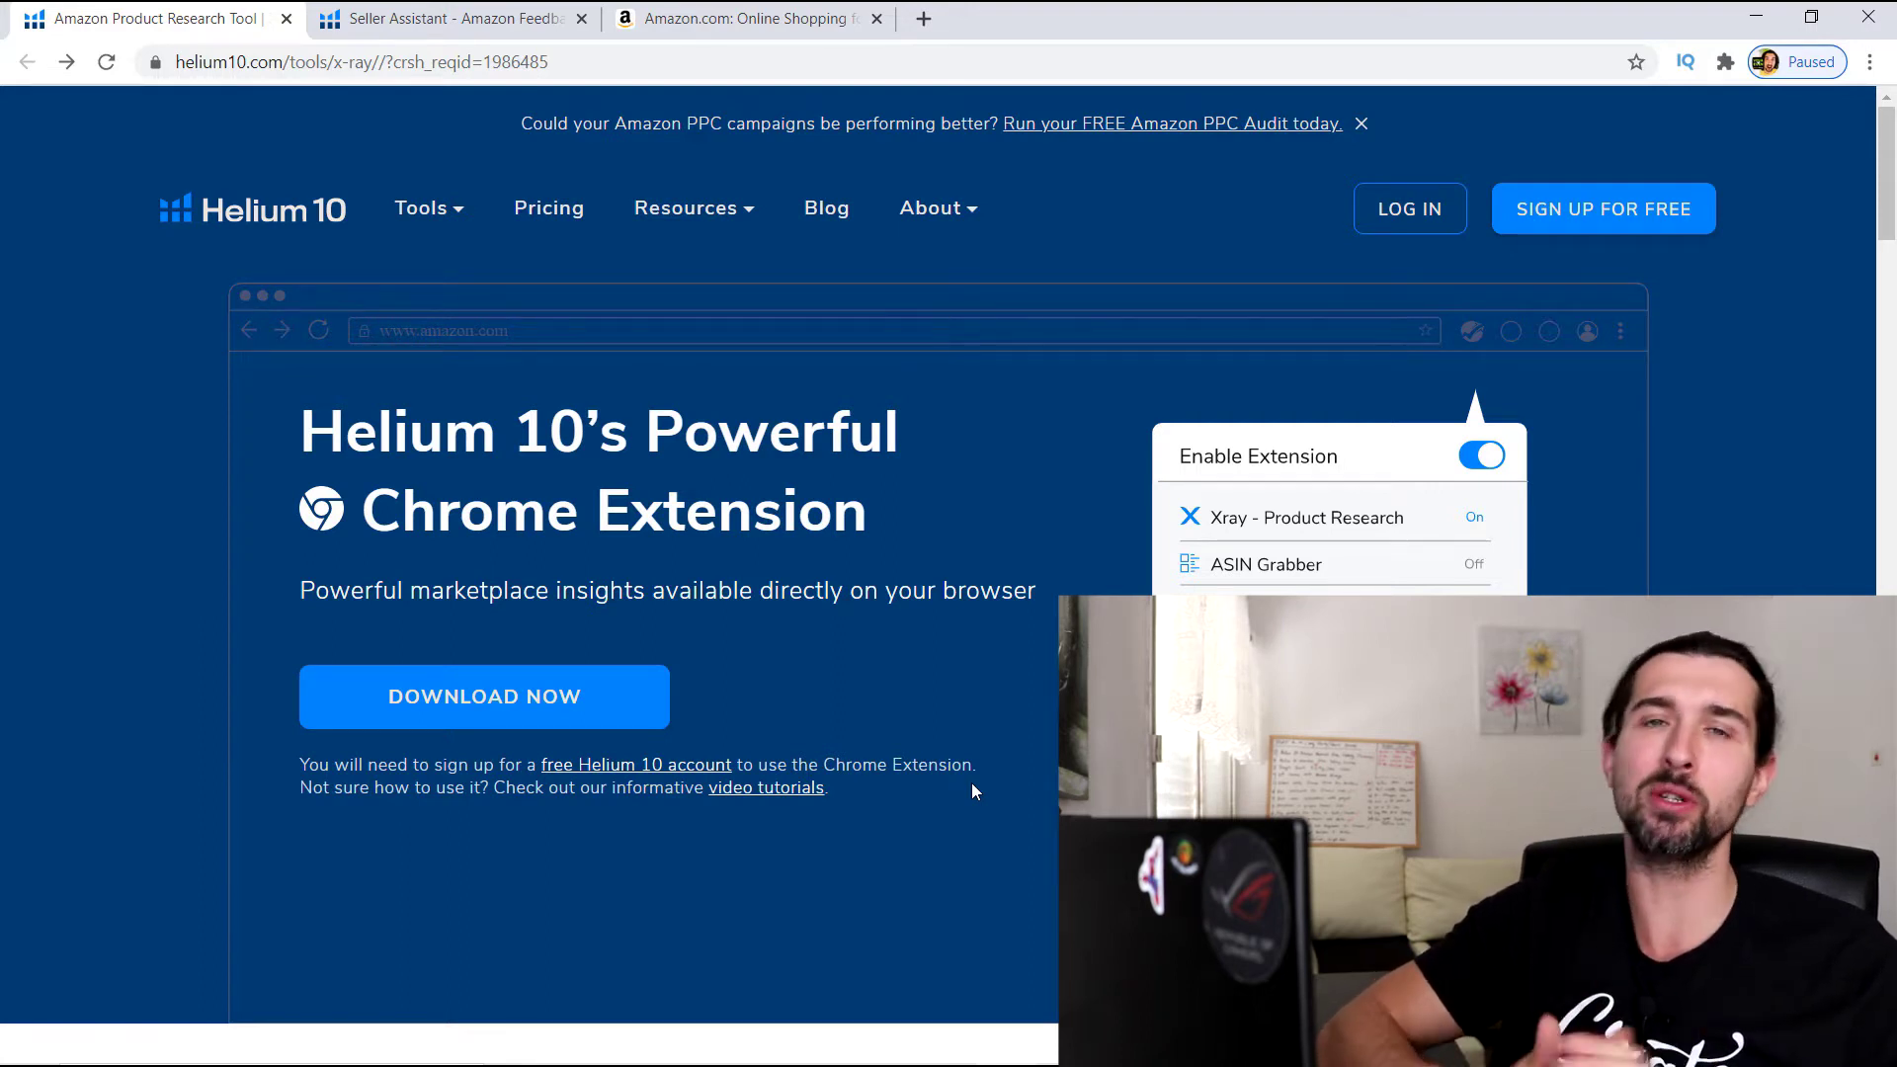
Step: Compare the Helium 10 Chrome Extension and Seller Assistant pages, ending on the Chrome Extension page
click(539, 12)
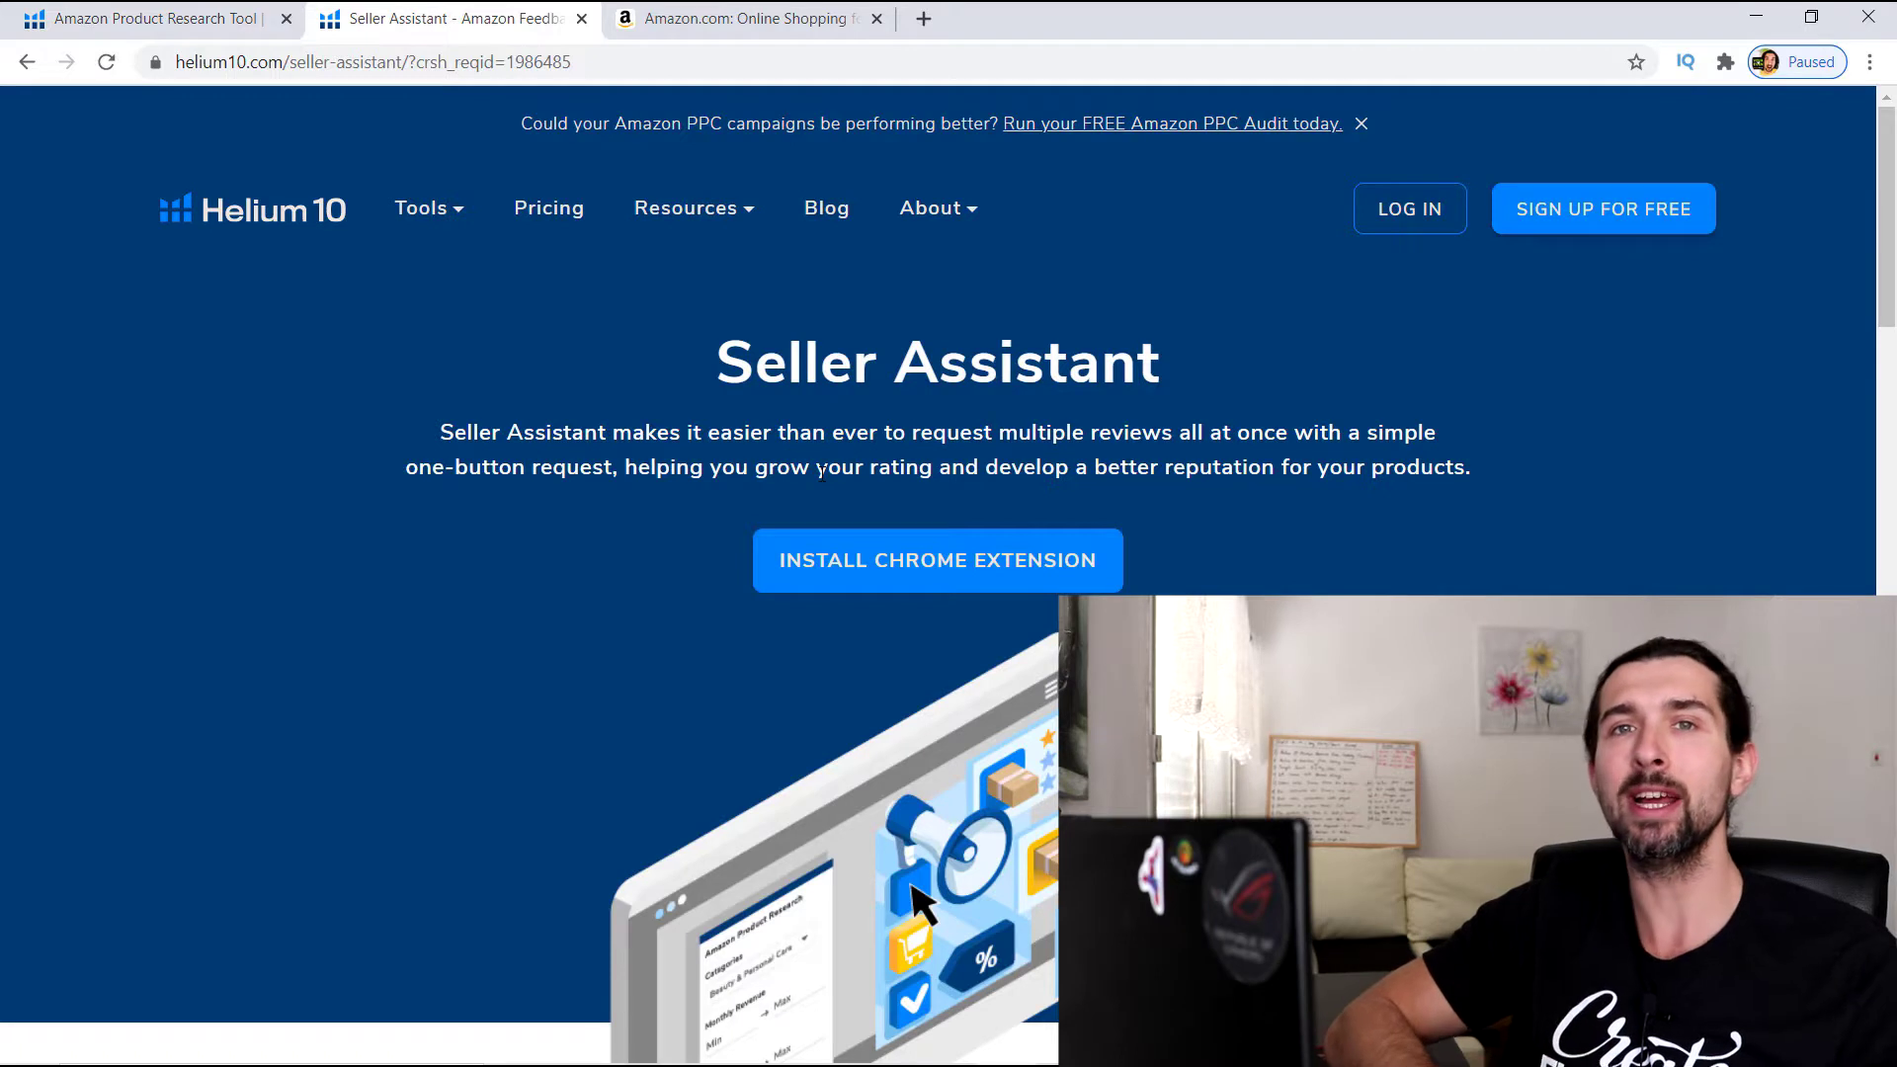
click(277, 14)
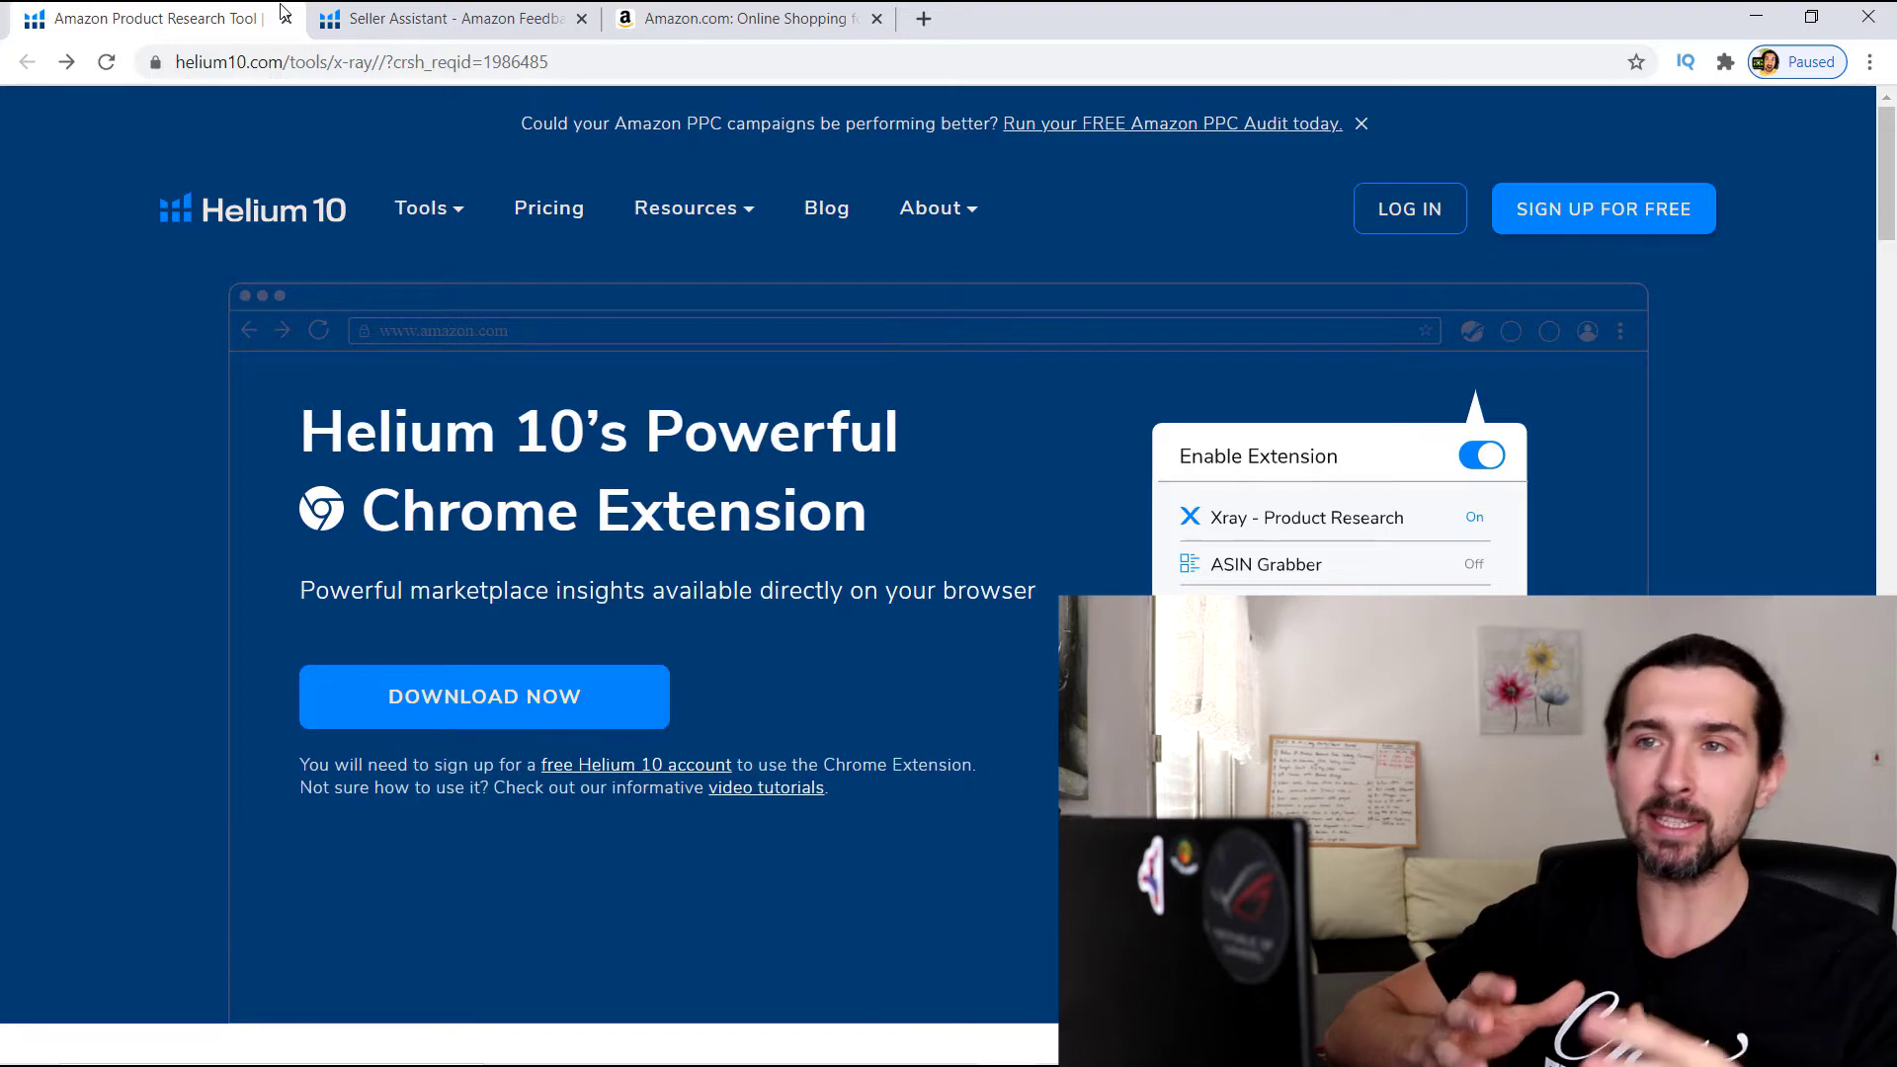
click(375, 20)
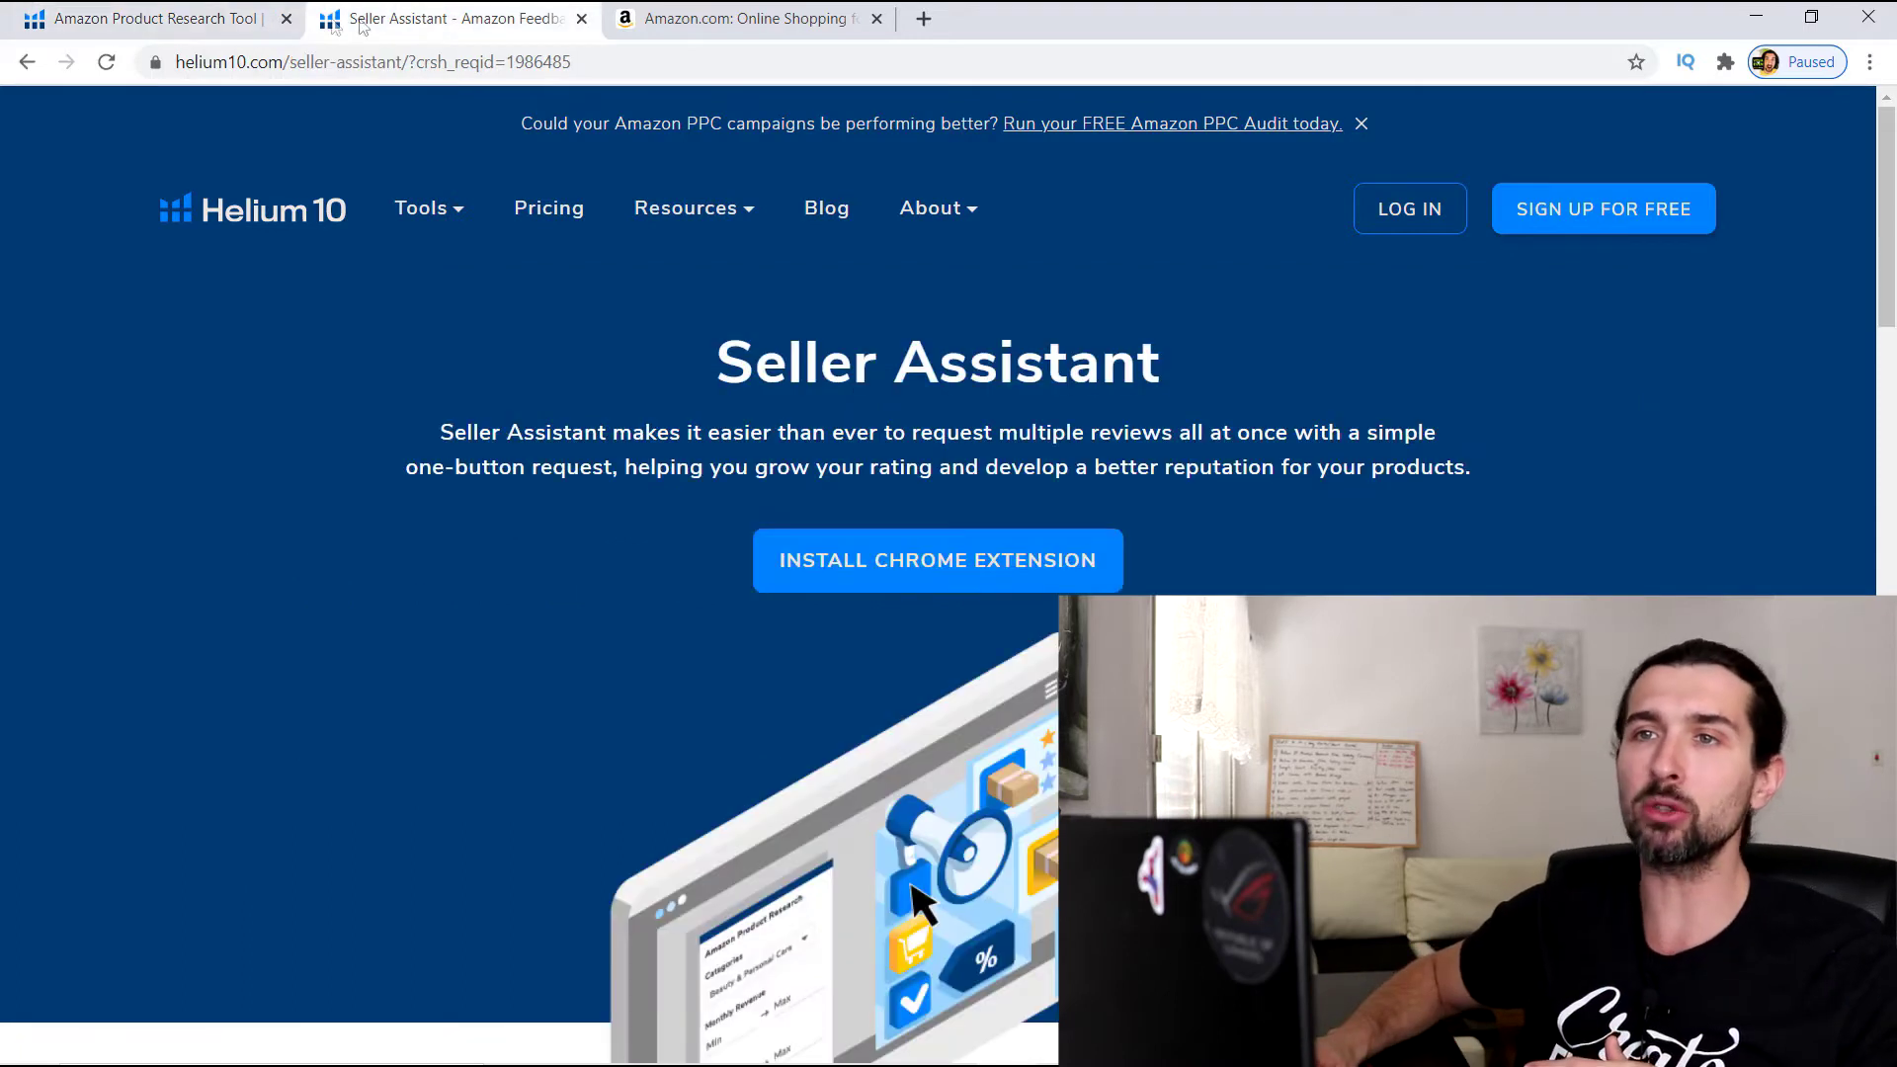
click(158, 20)
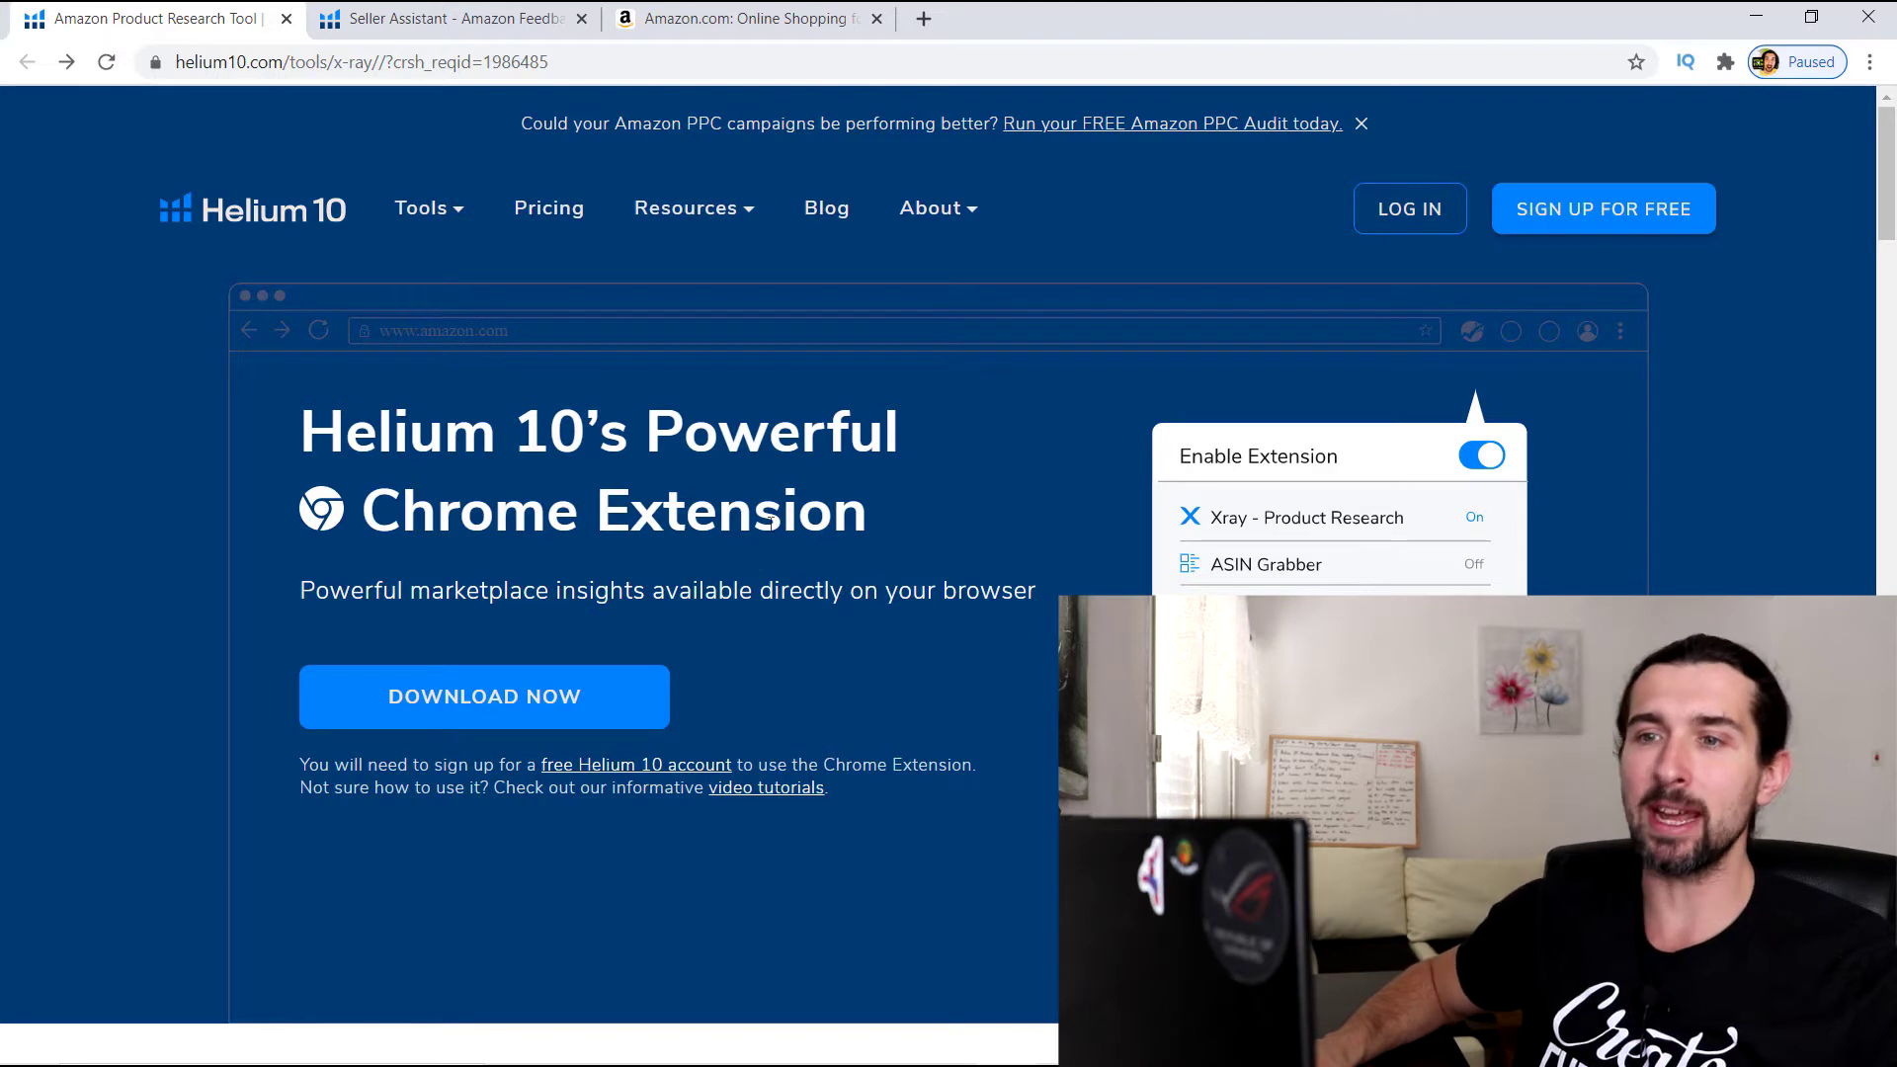
Step: Open the Helium 10 Web Store listing (500,000+ users) and add the extension to Chrome
click(564, 687)
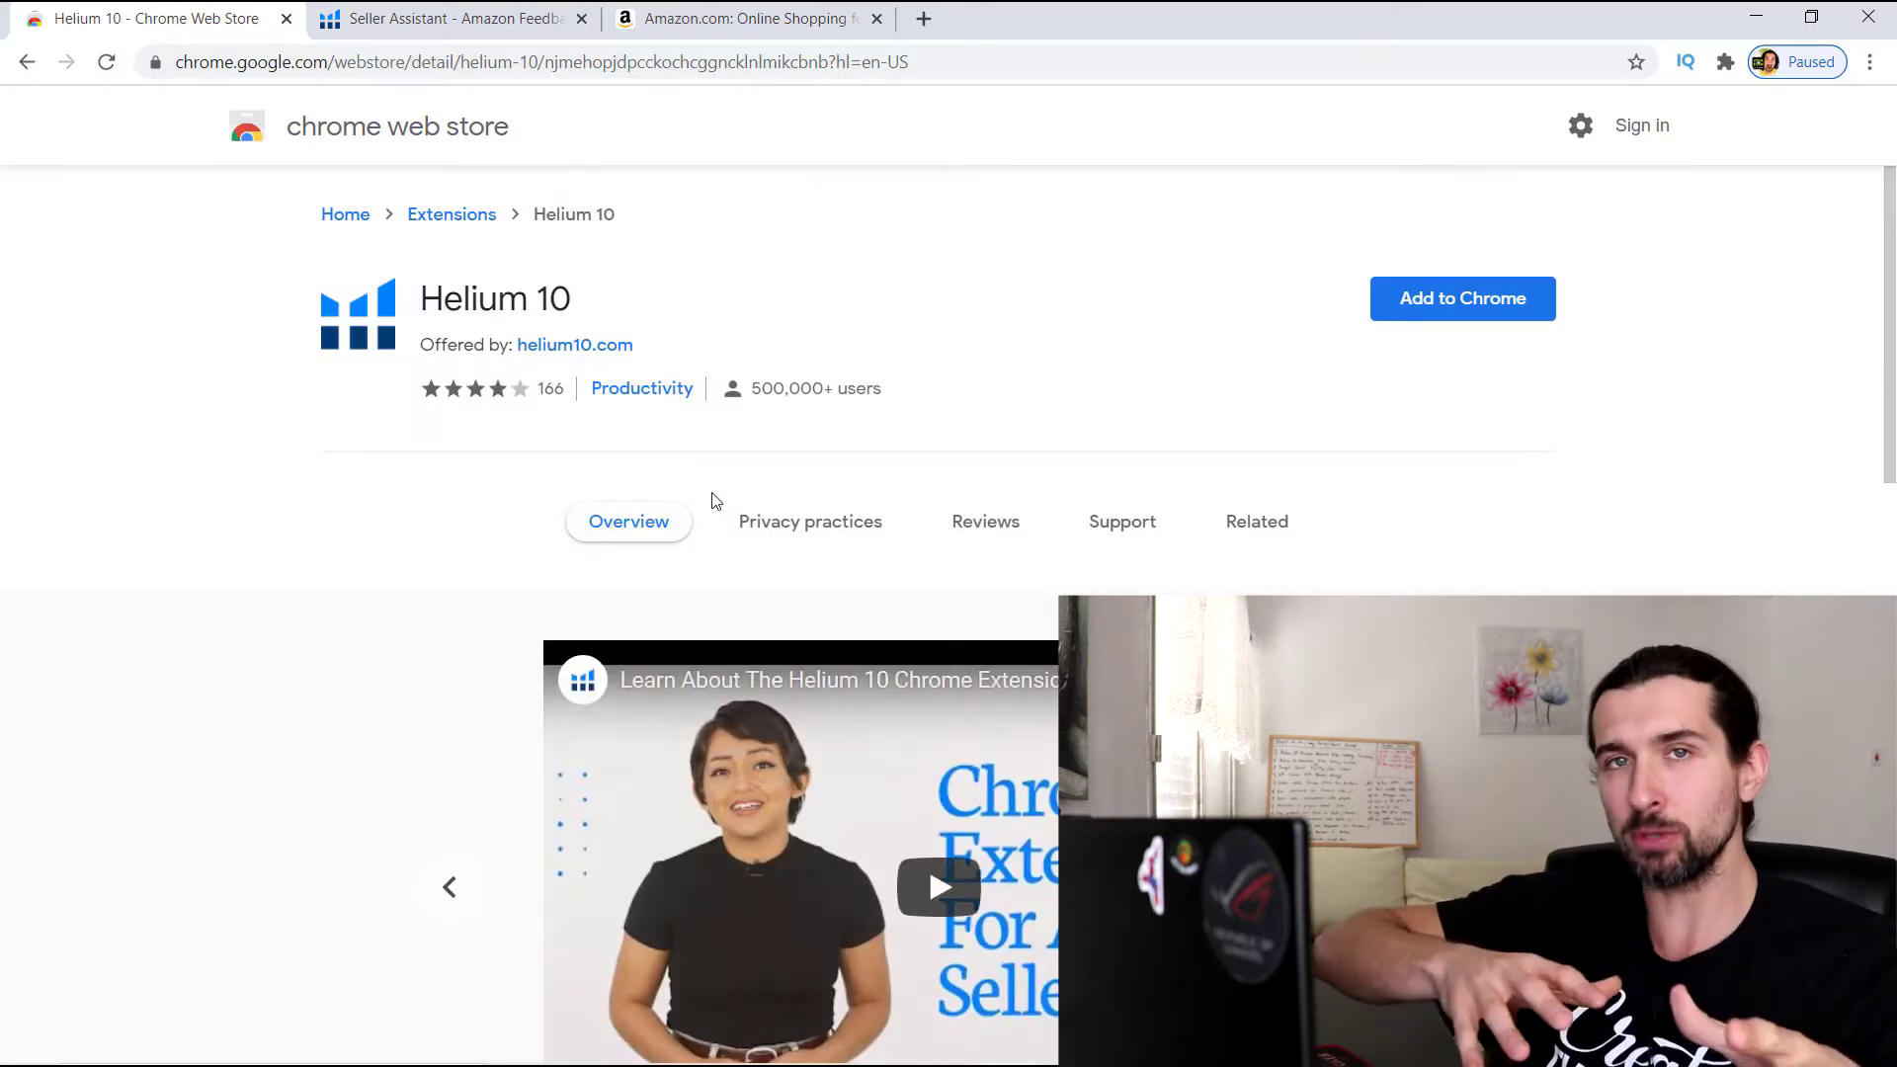
drag(735, 395, 881, 388)
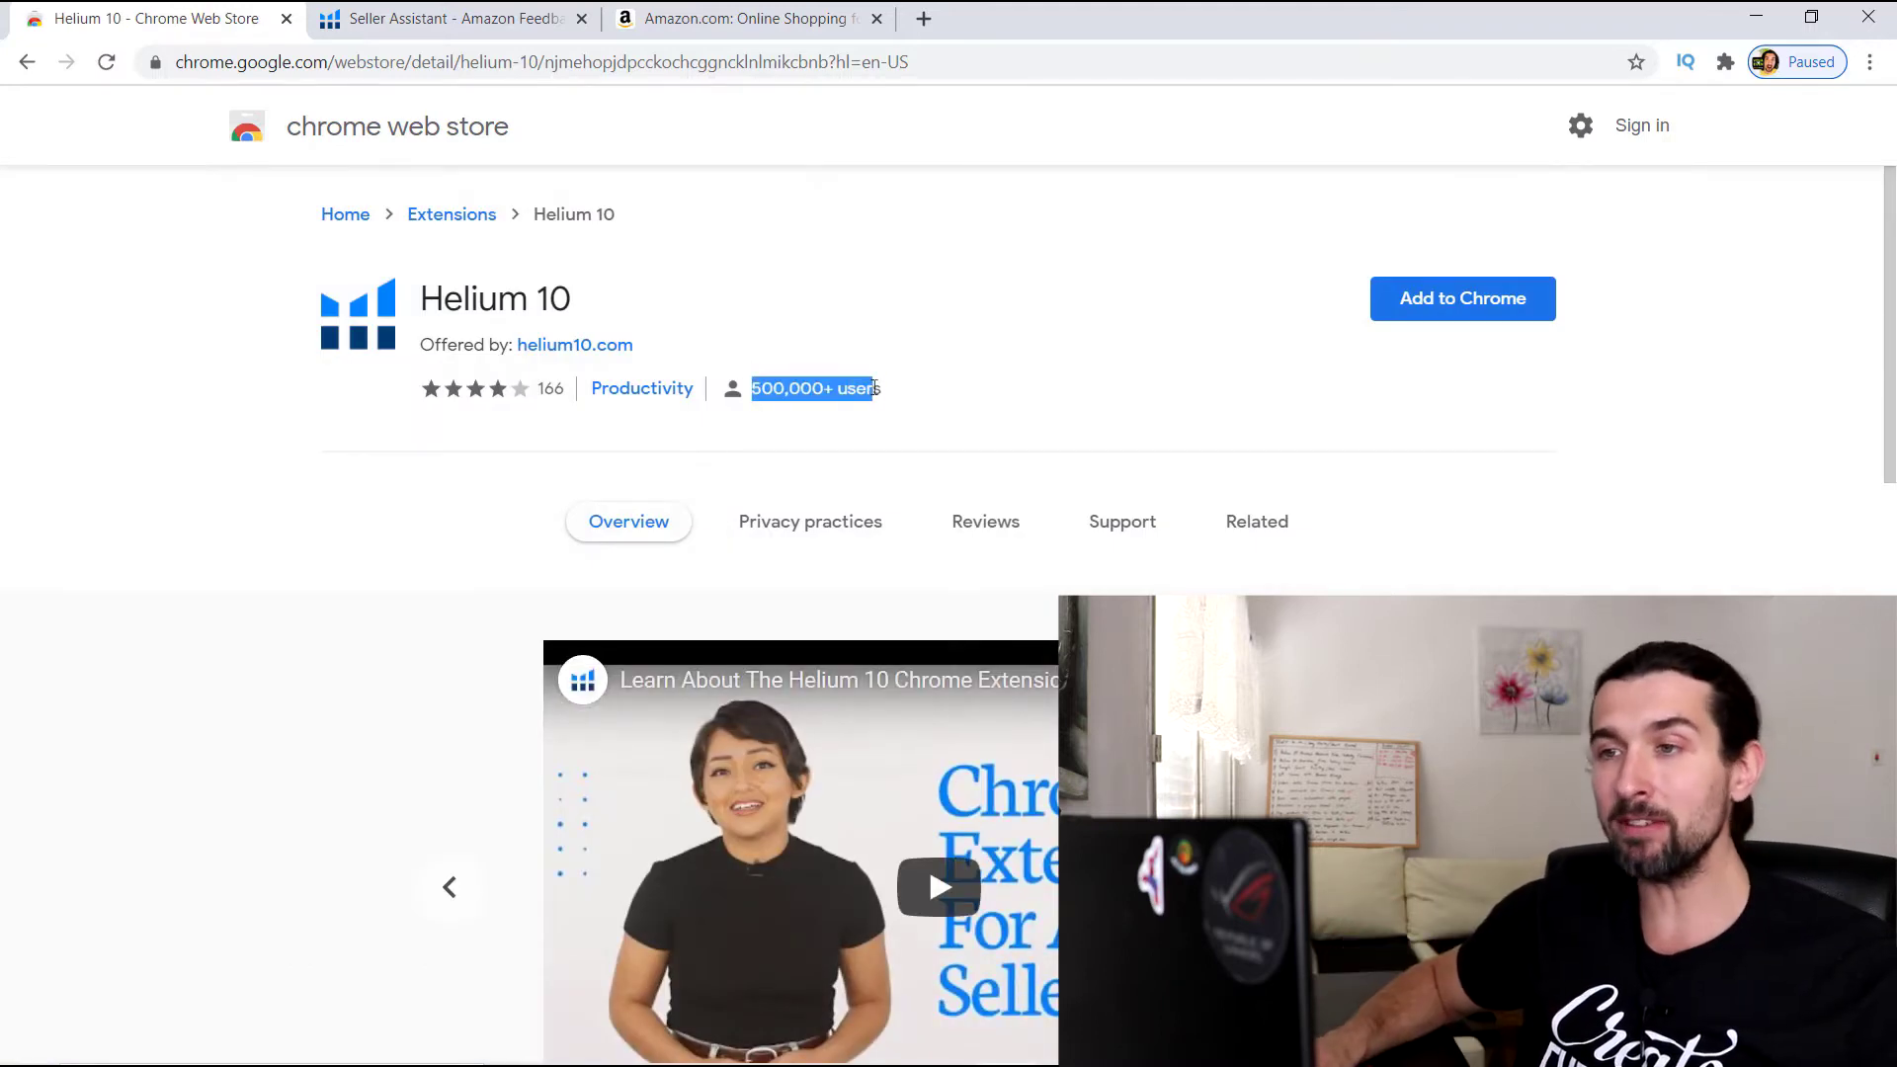
click(880, 388)
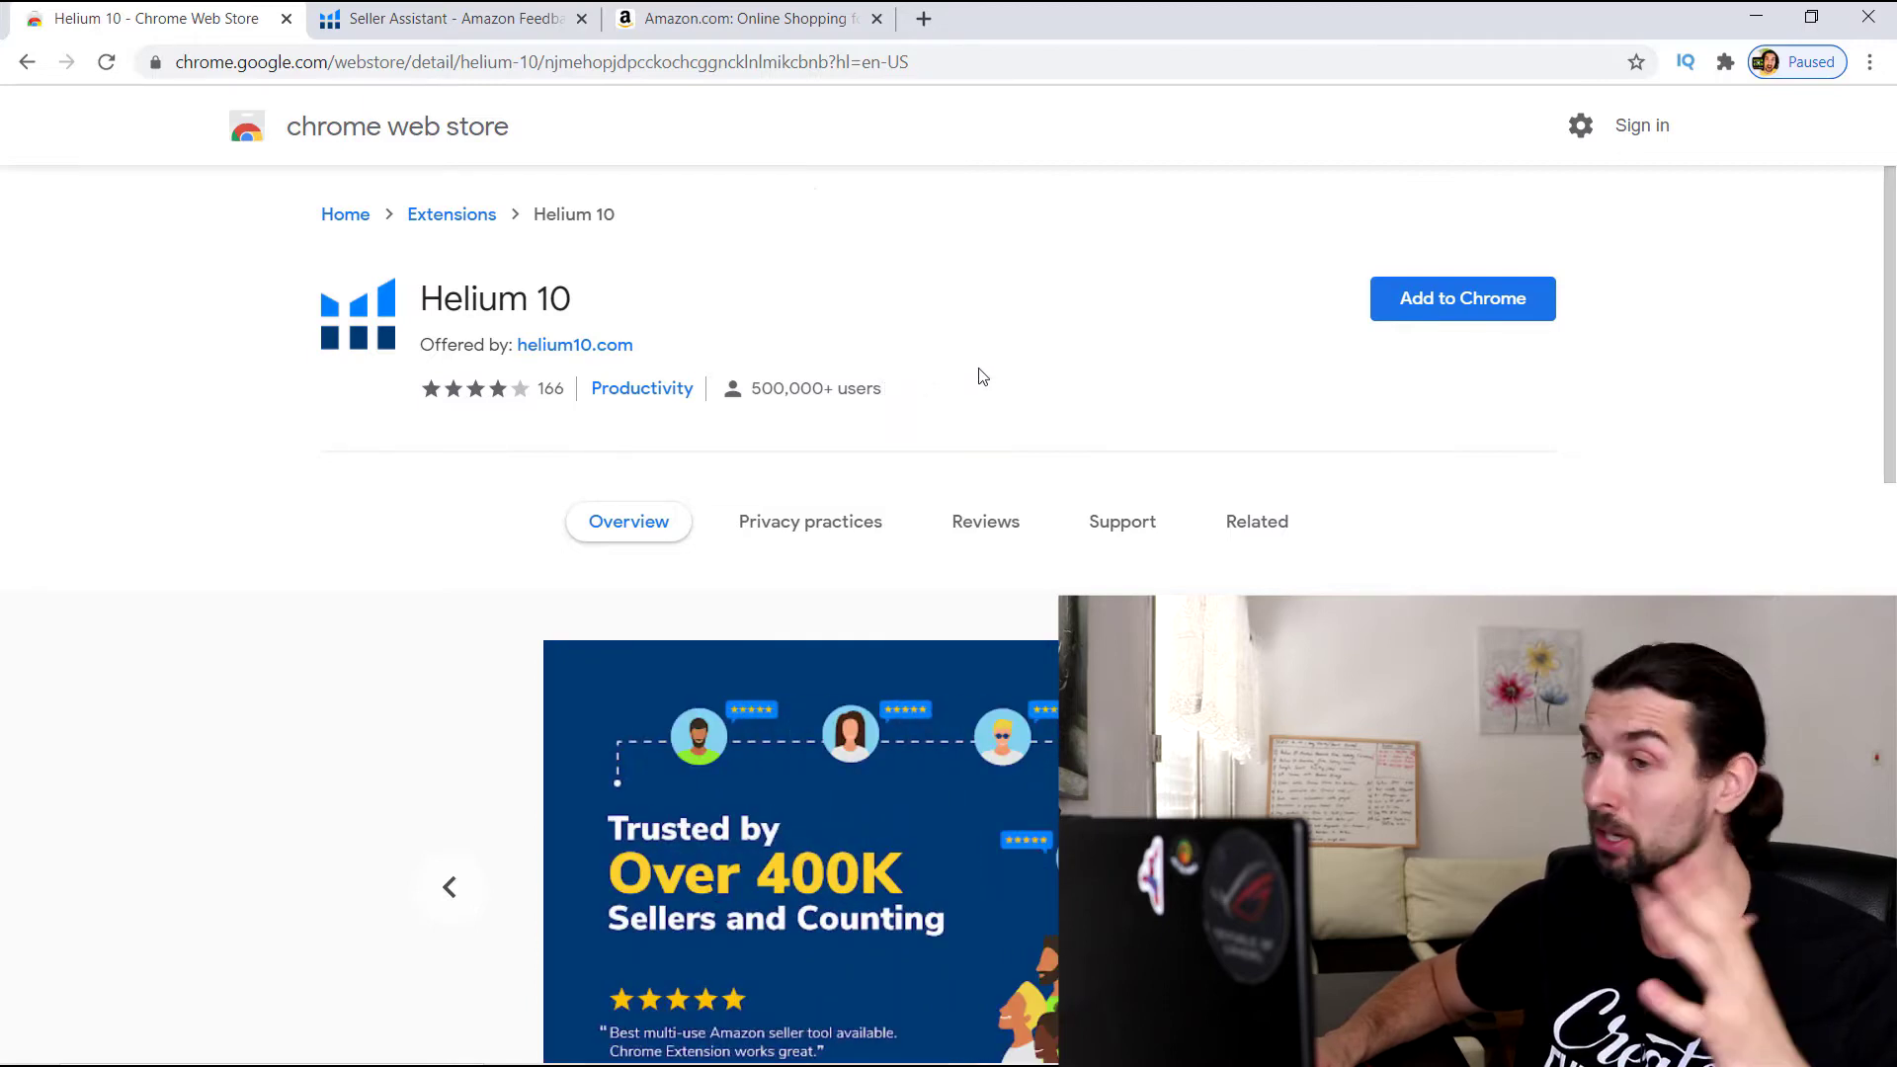
click(1445, 313)
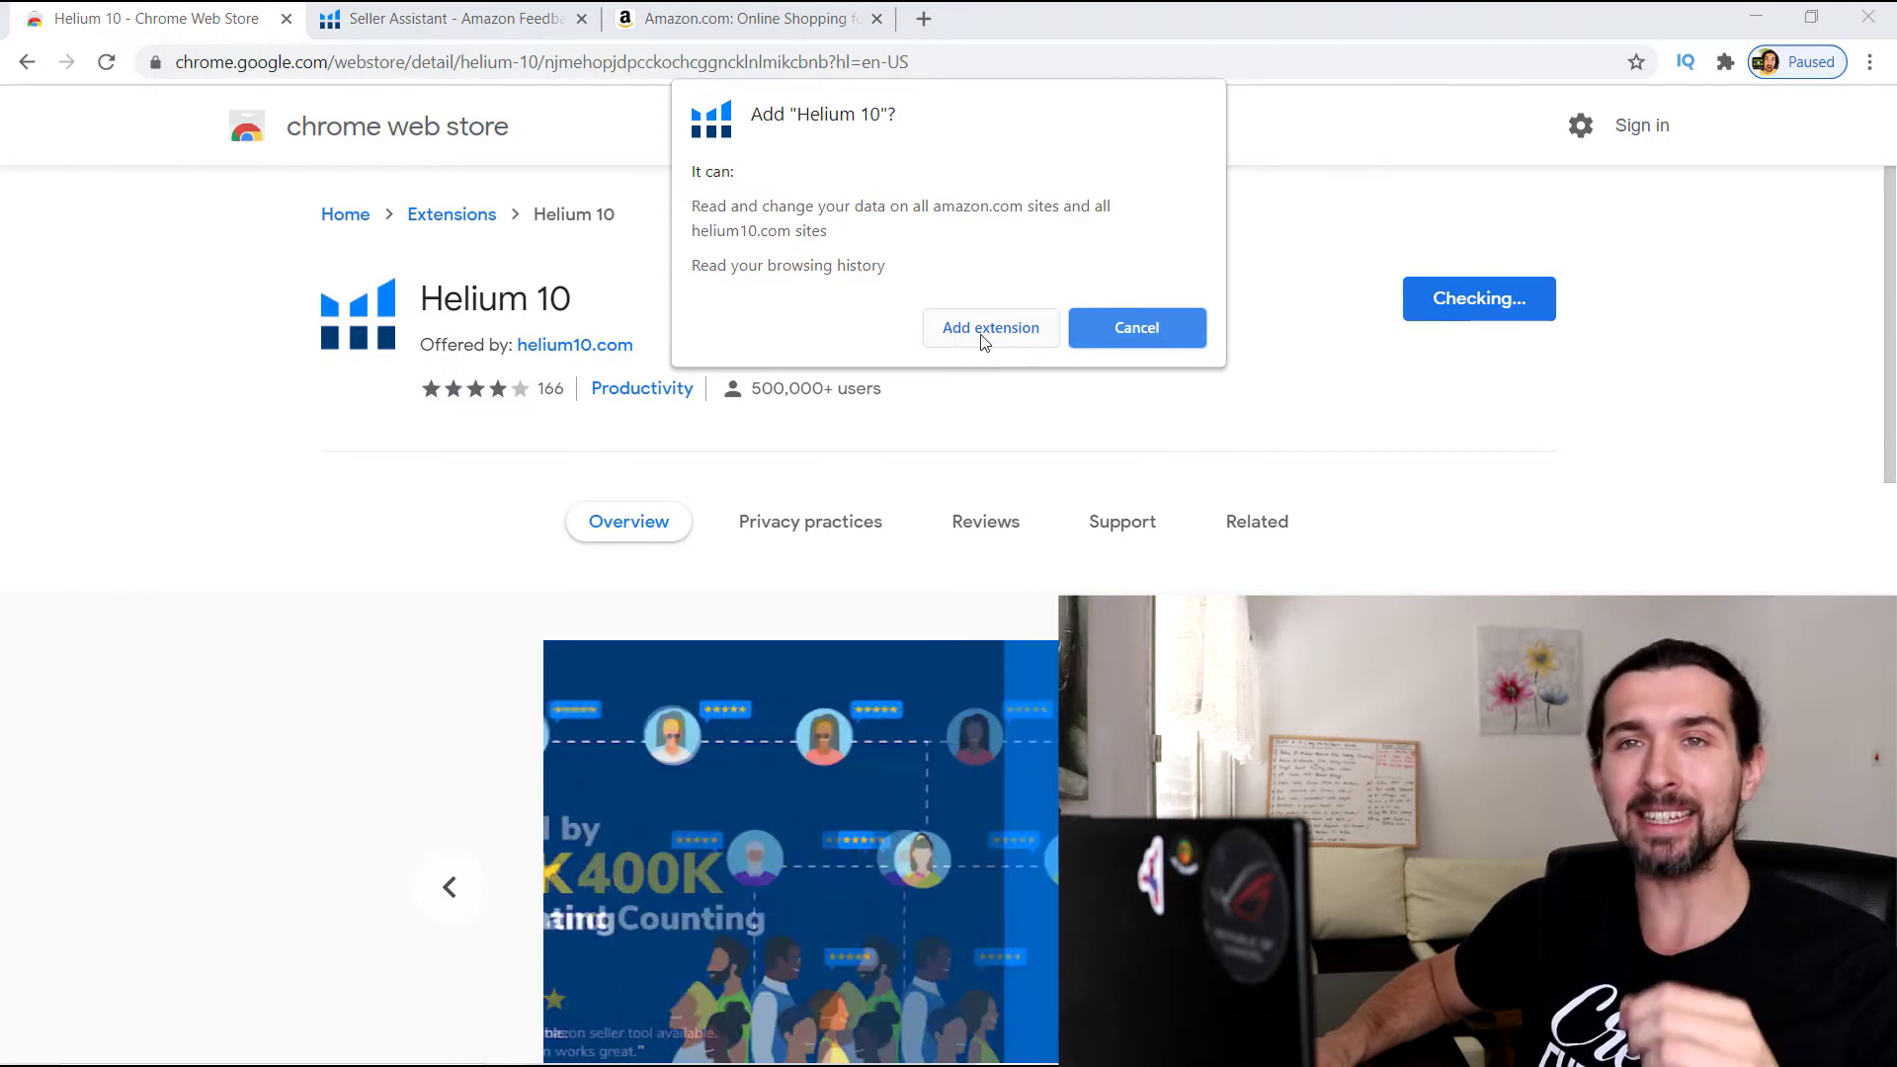
click(984, 339)
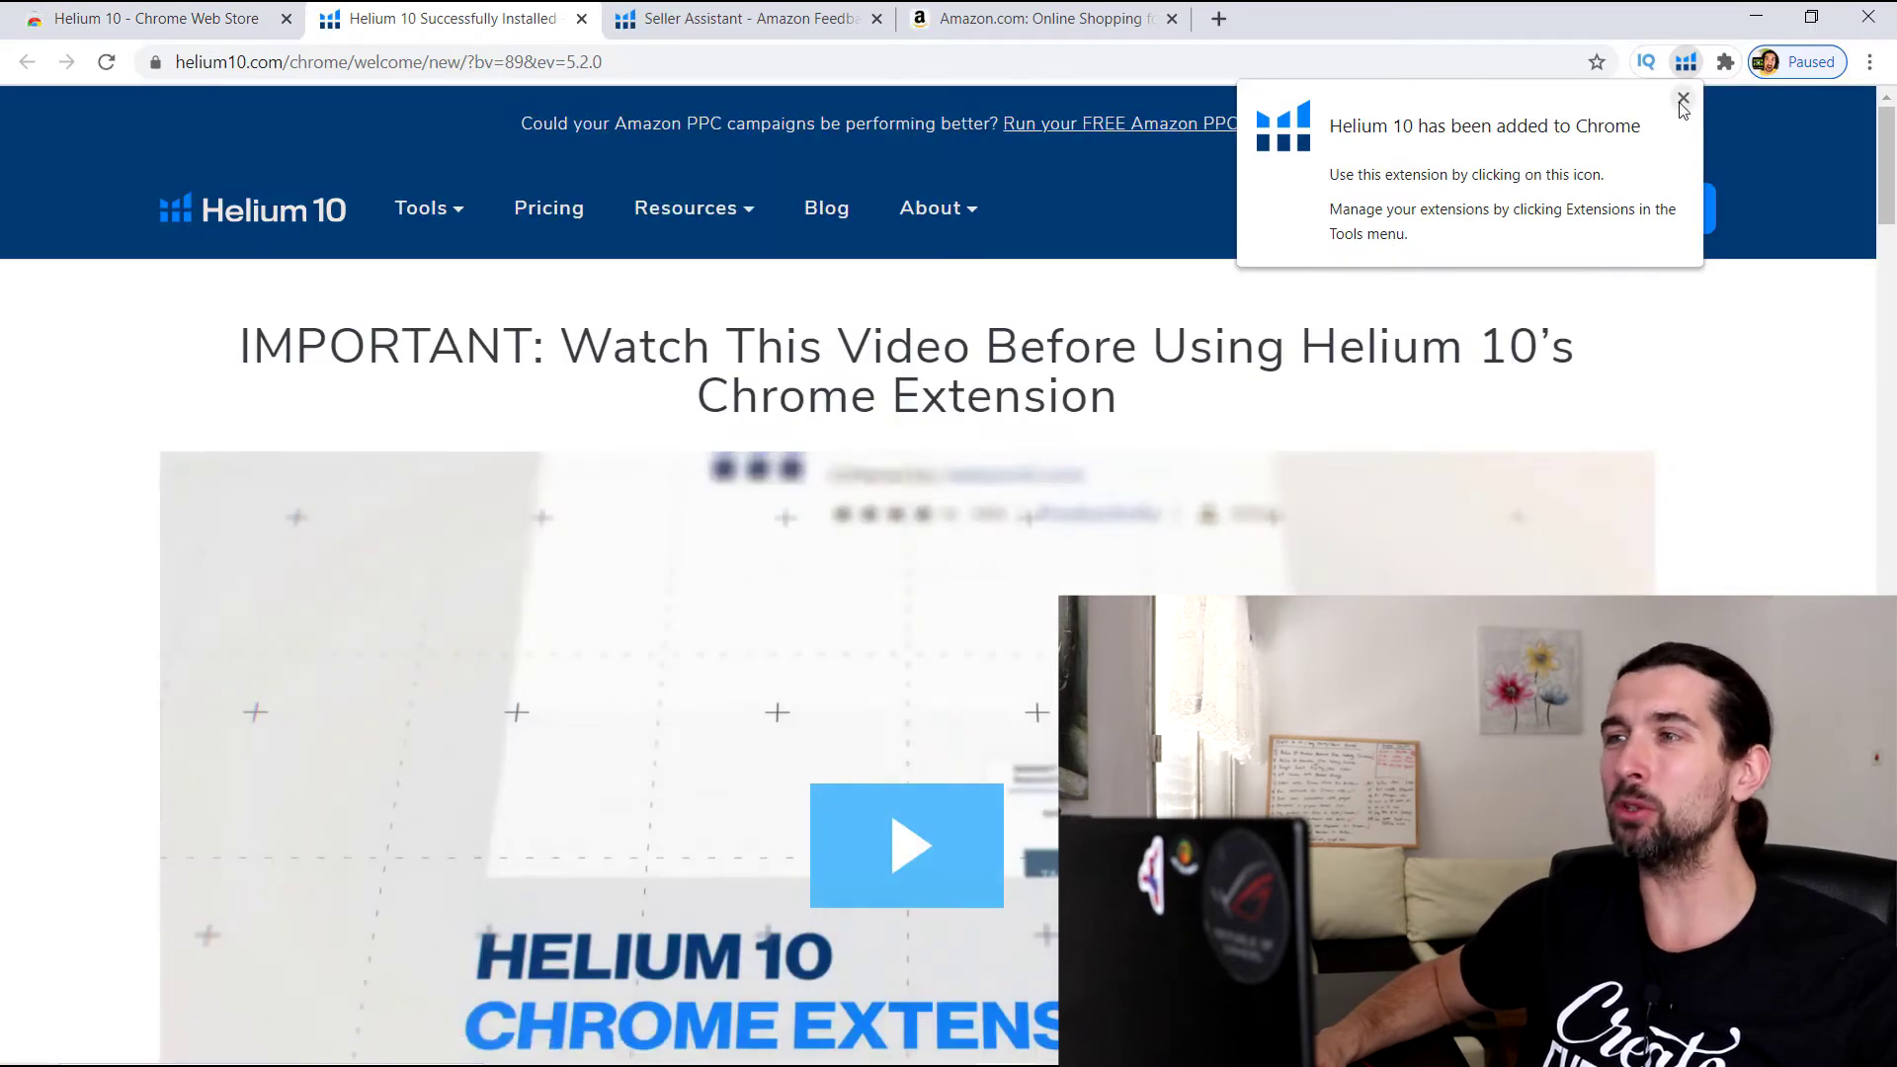
Step: Launch Helium 10 from the Extensions menu on Amazon and start a free account sign-up
click(1681, 100)
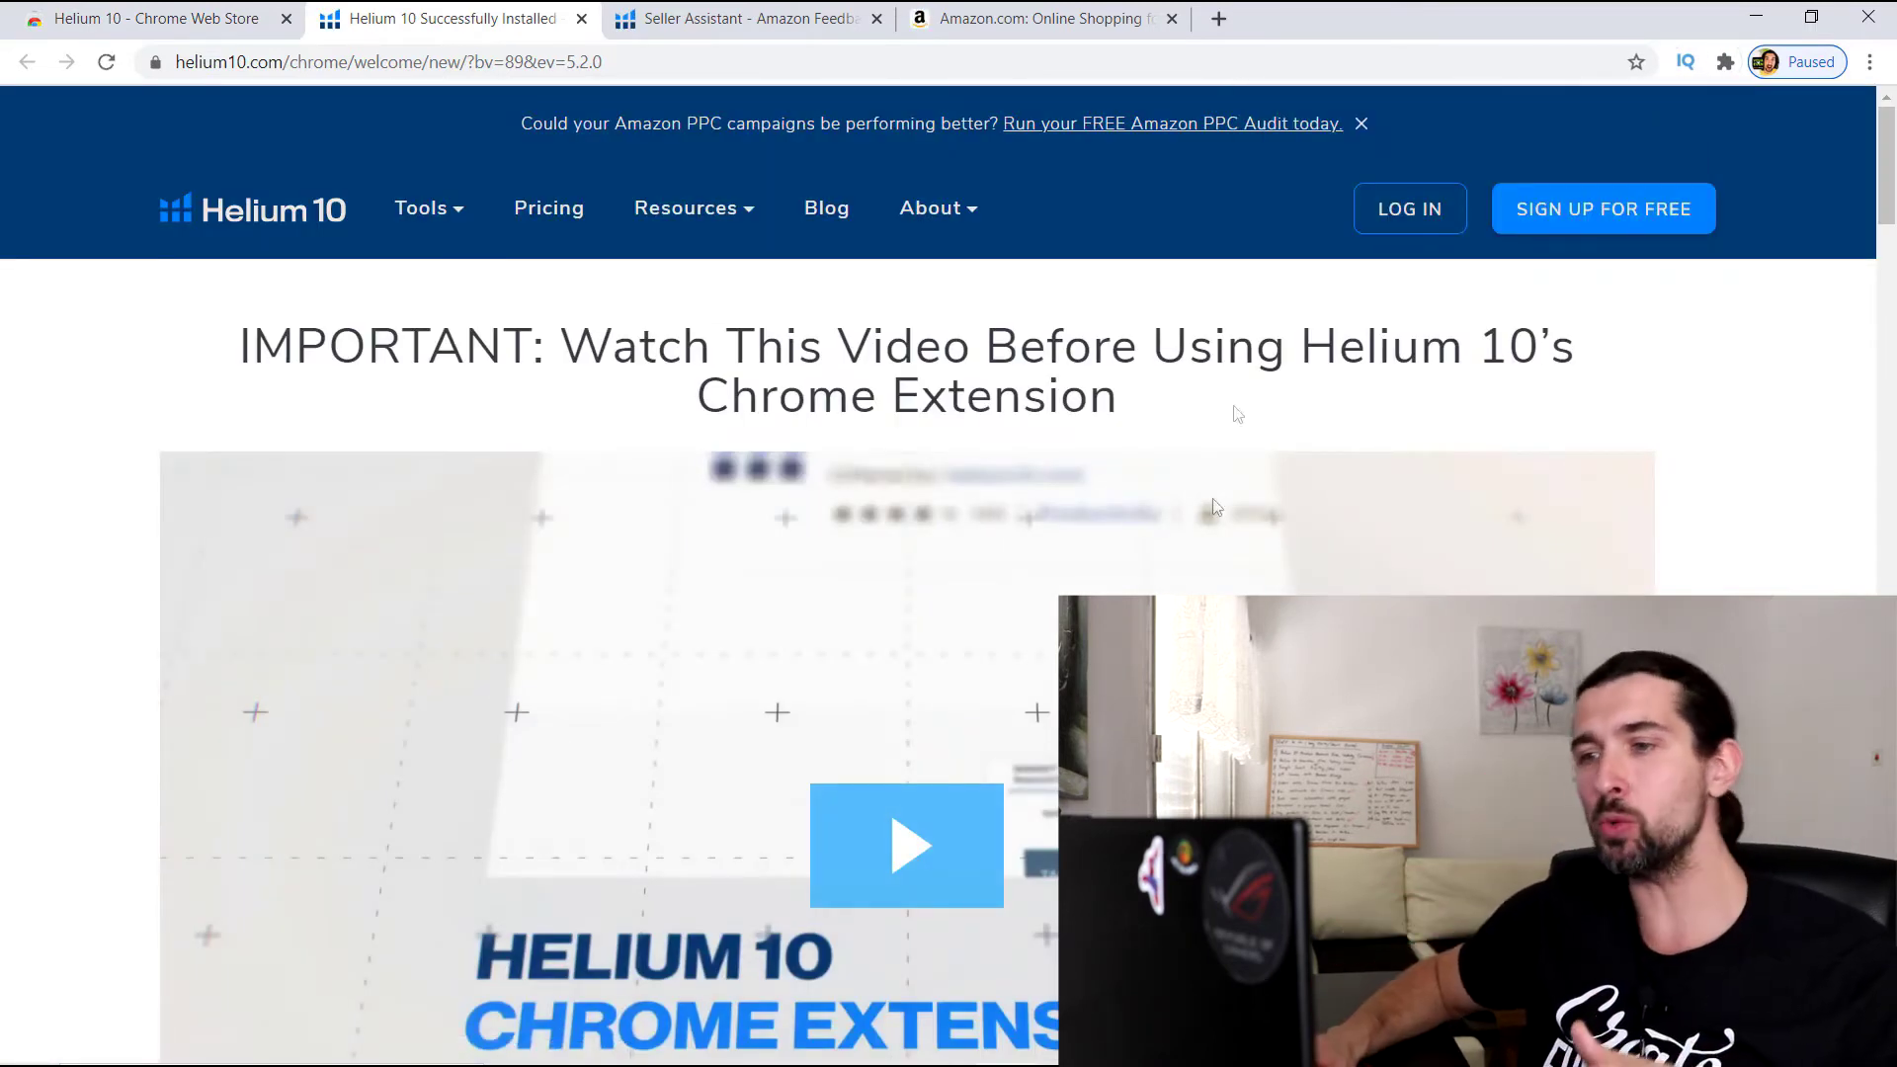
drag(1893, 229, 1893, 513)
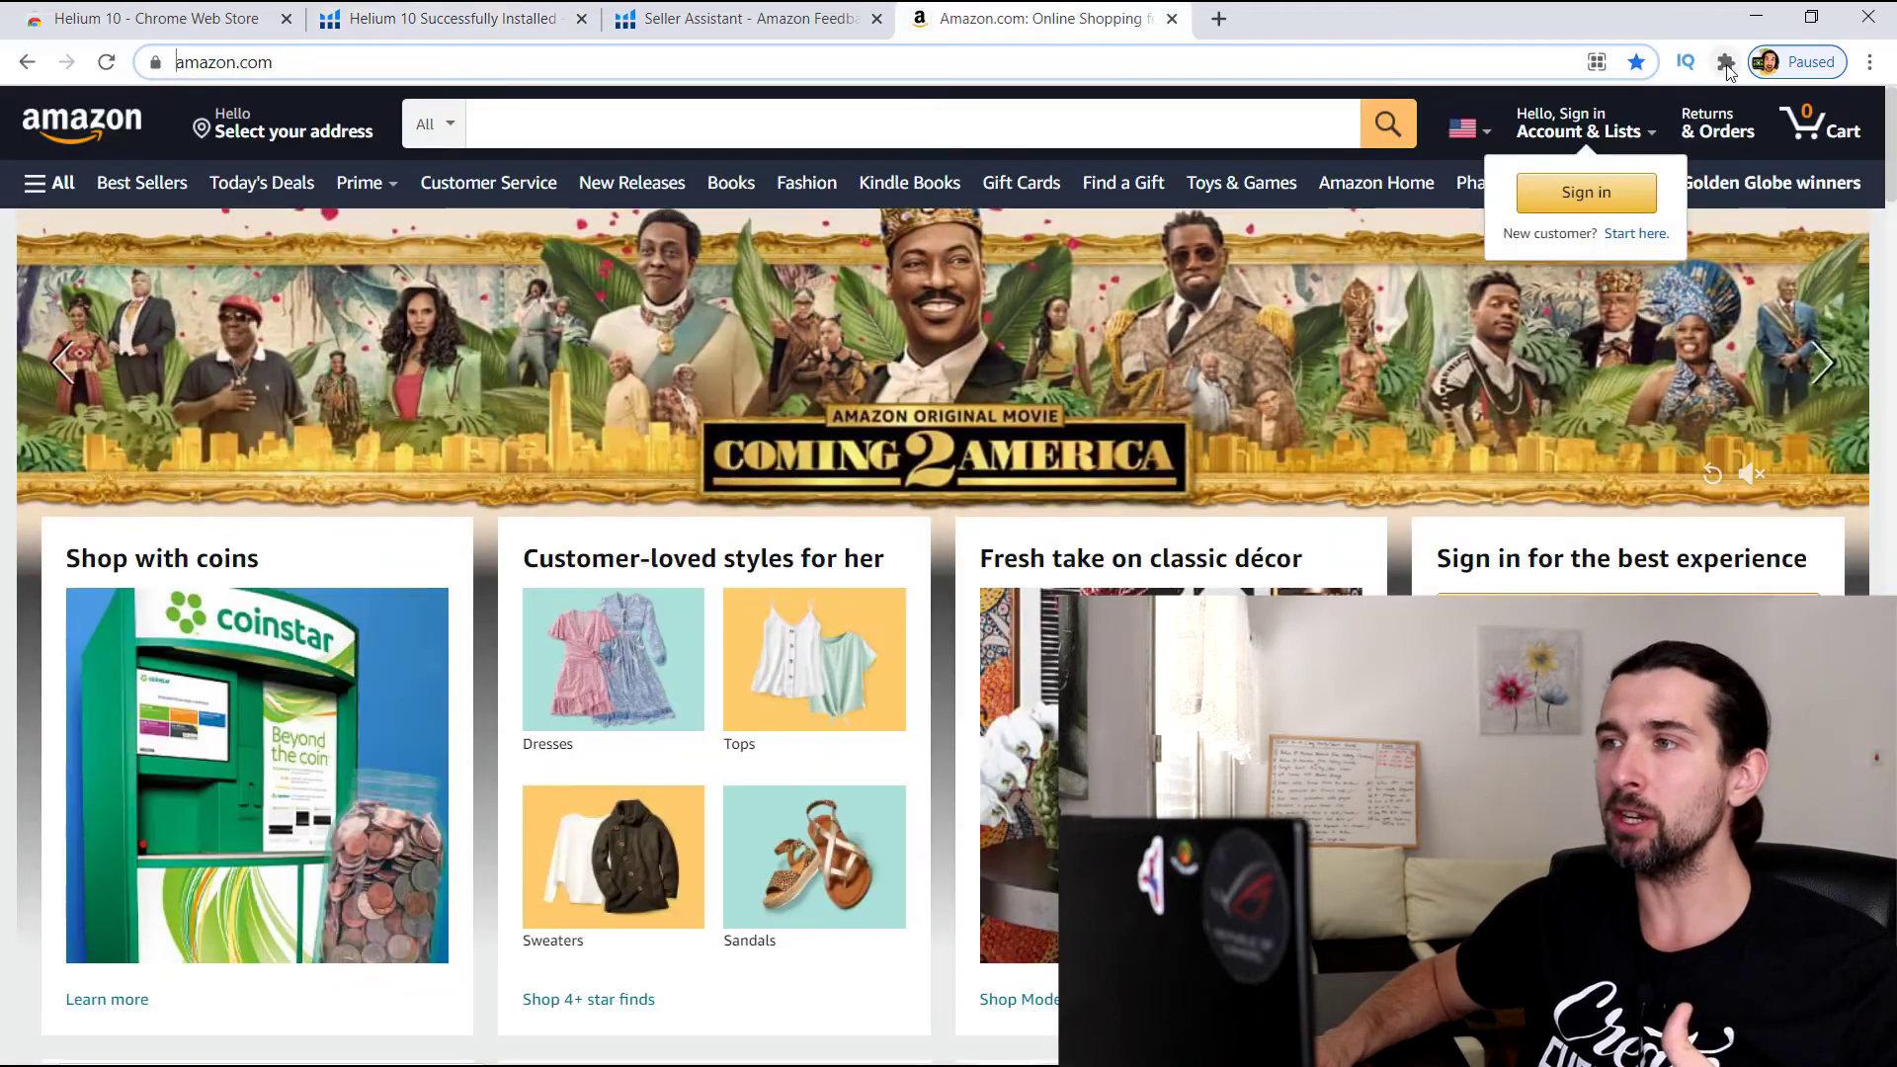
click(1725, 63)
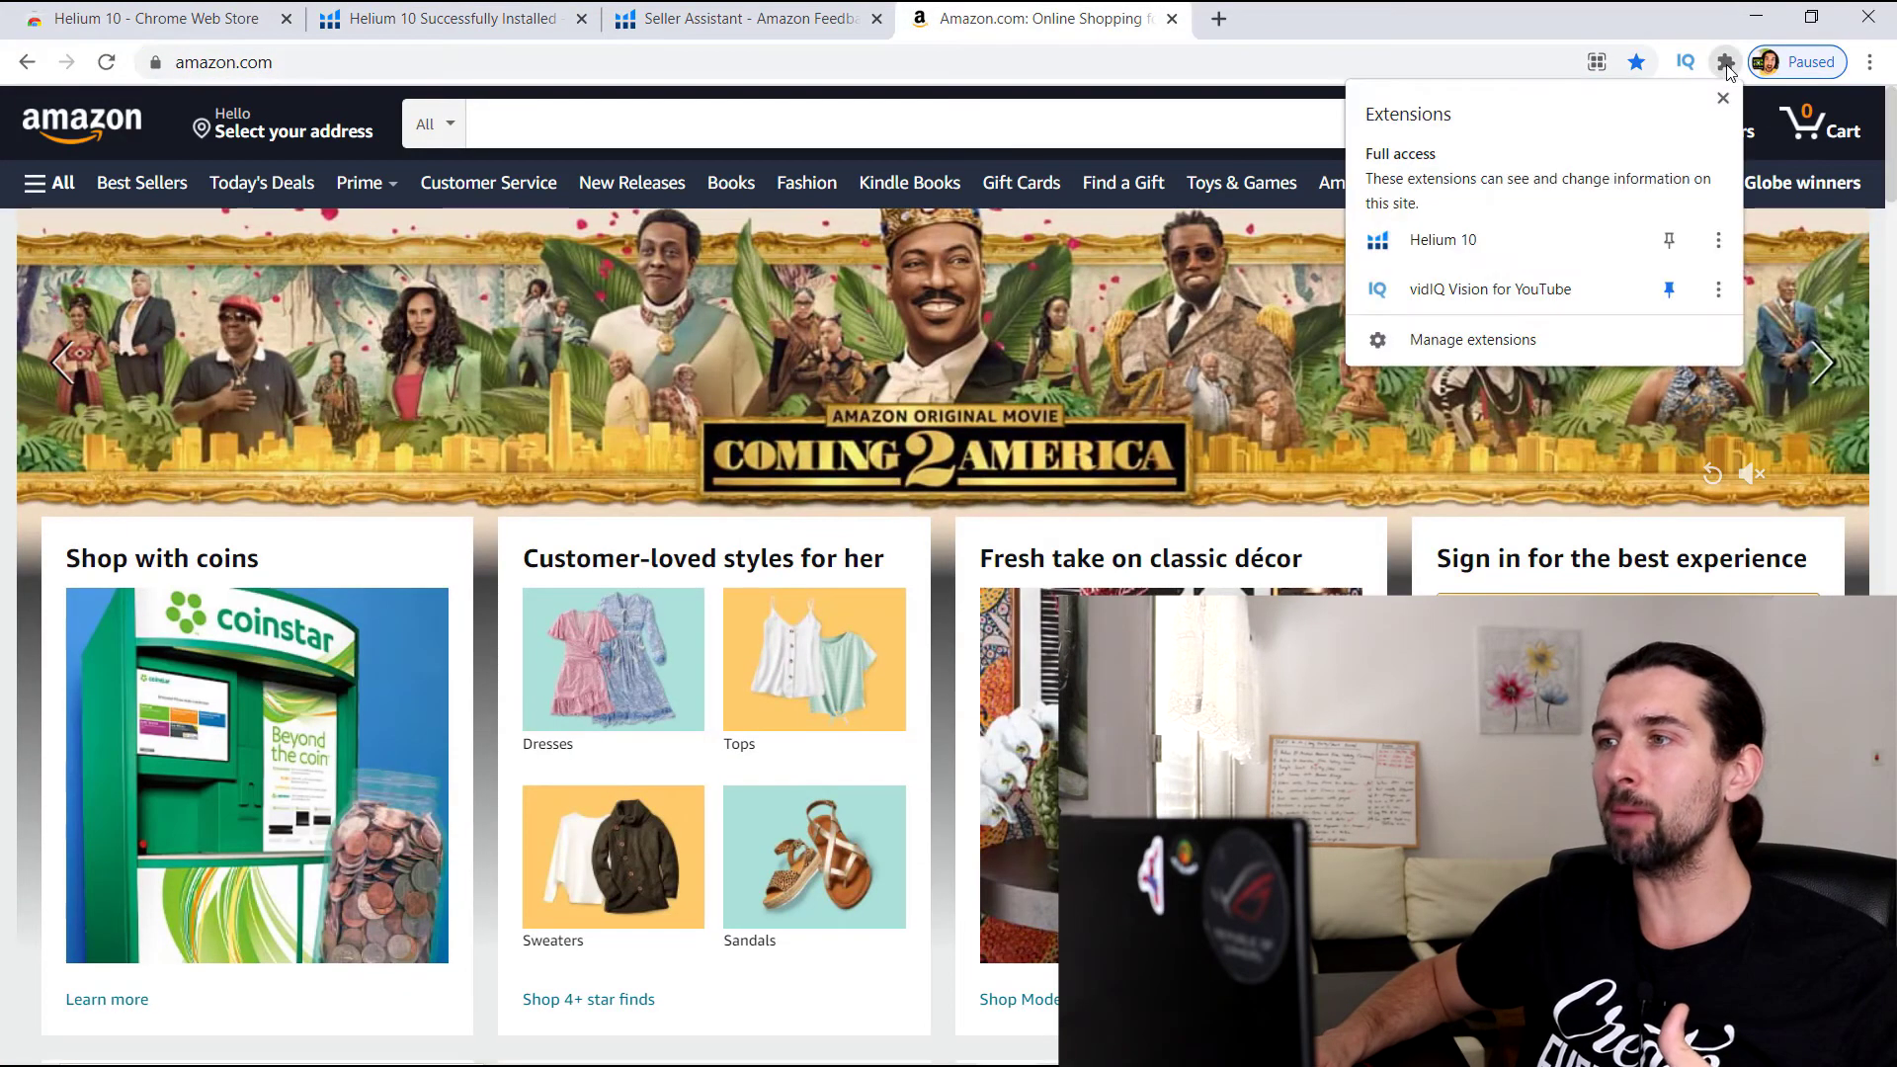
click(1442, 243)
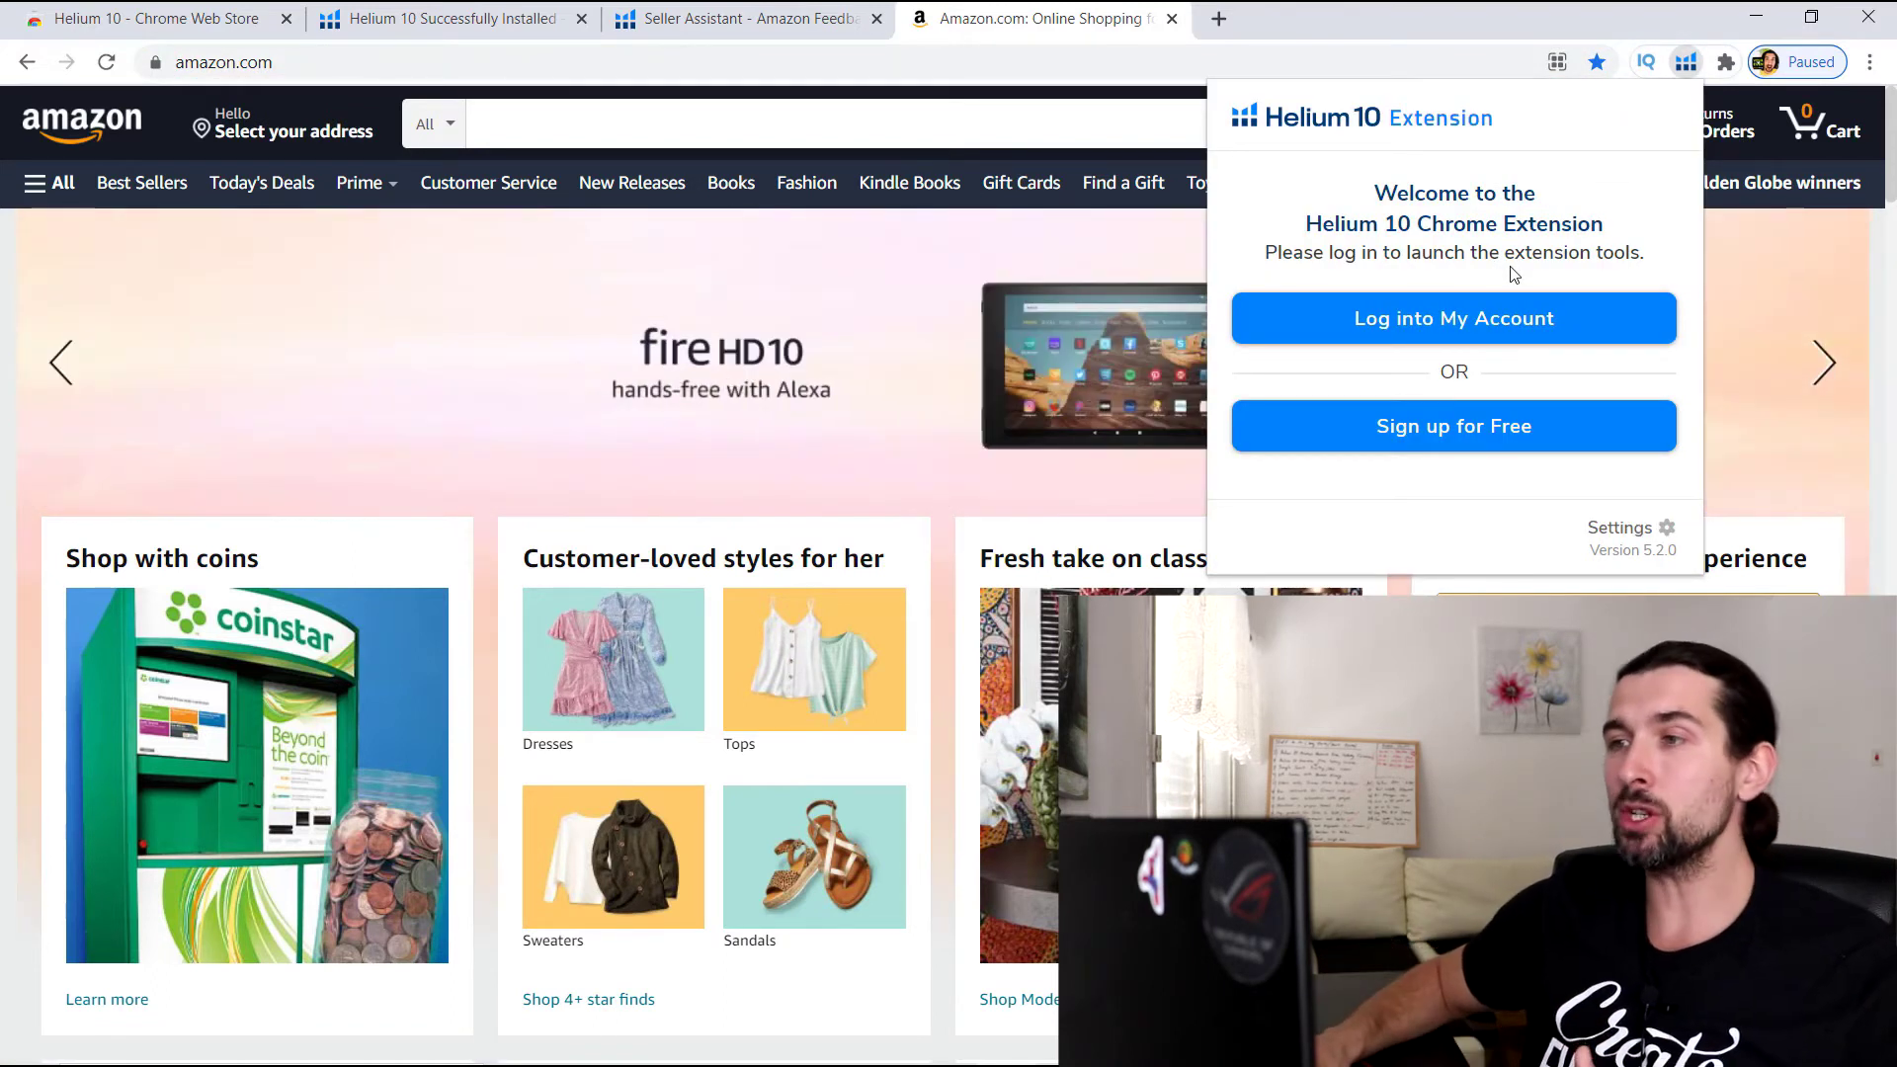
click(1486, 446)
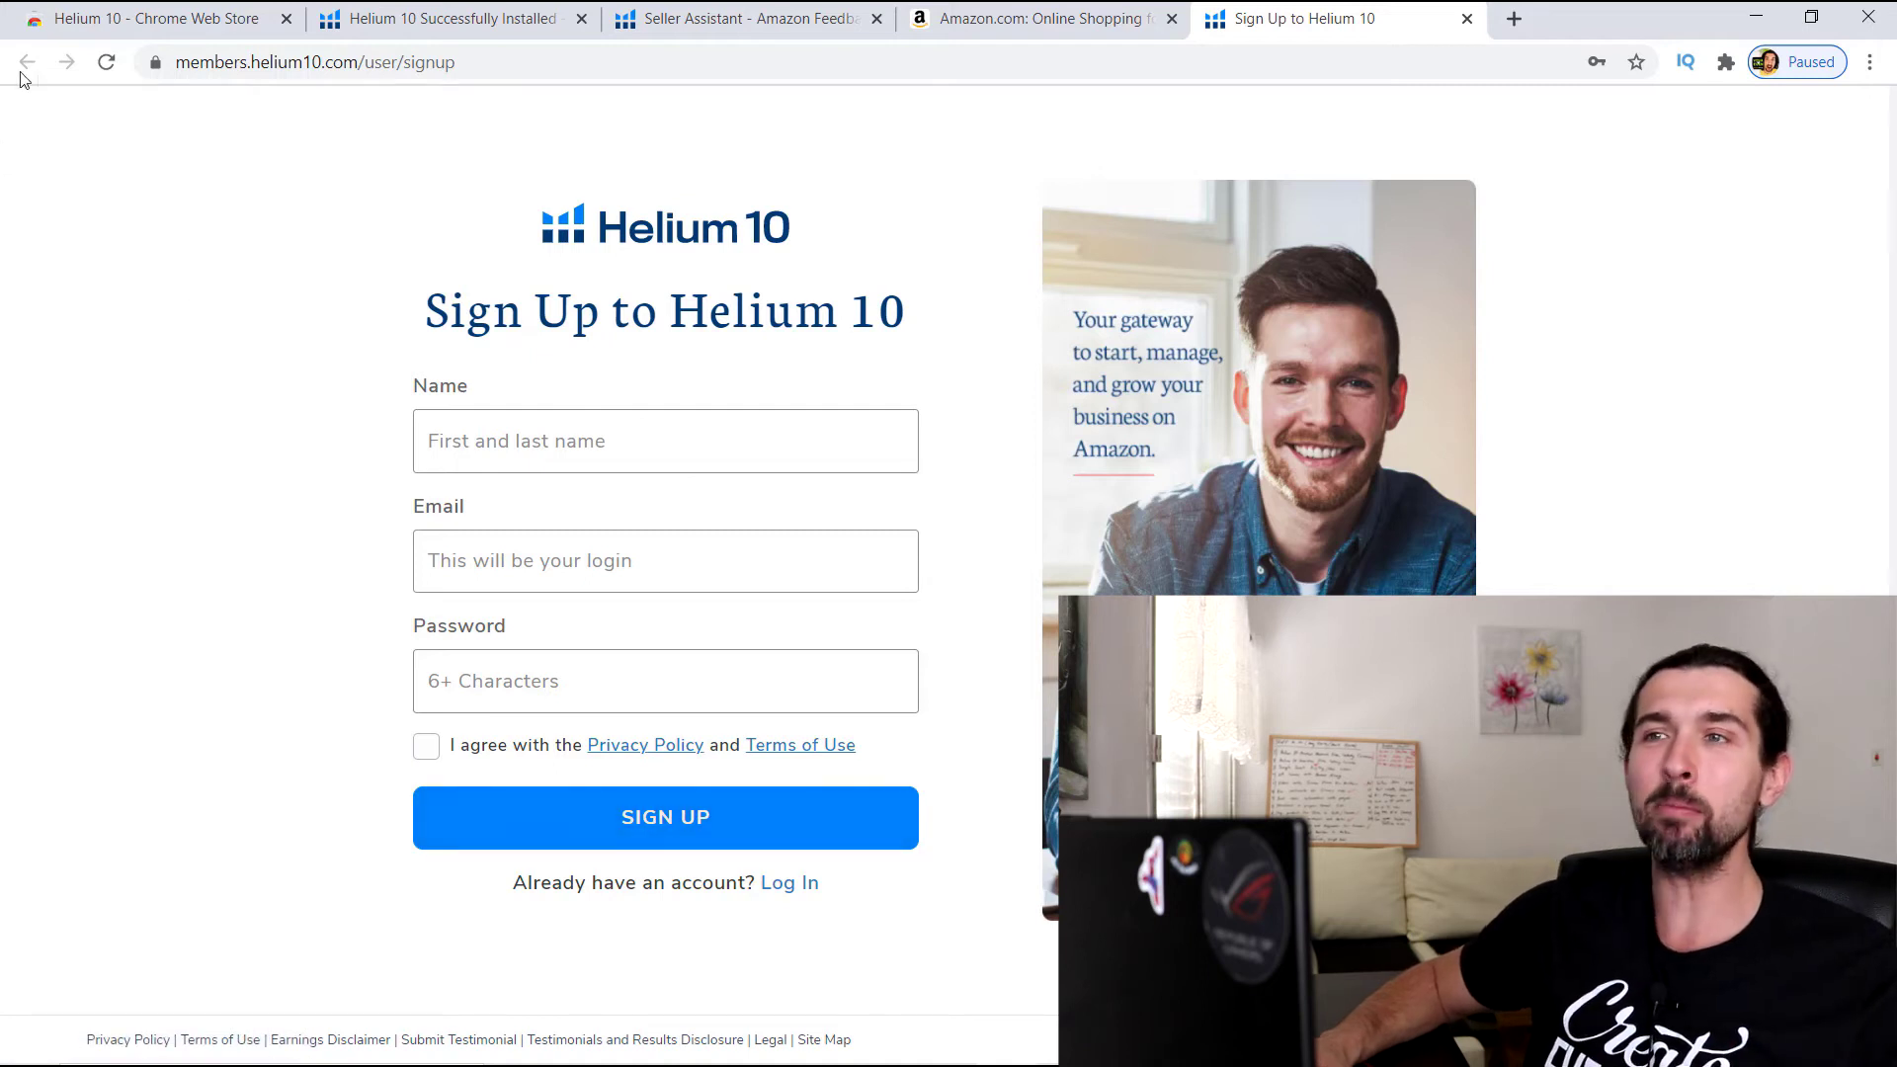
Step: Close the Sign Up to Helium 10 tab, leaving the form unfilled
click(1466, 18)
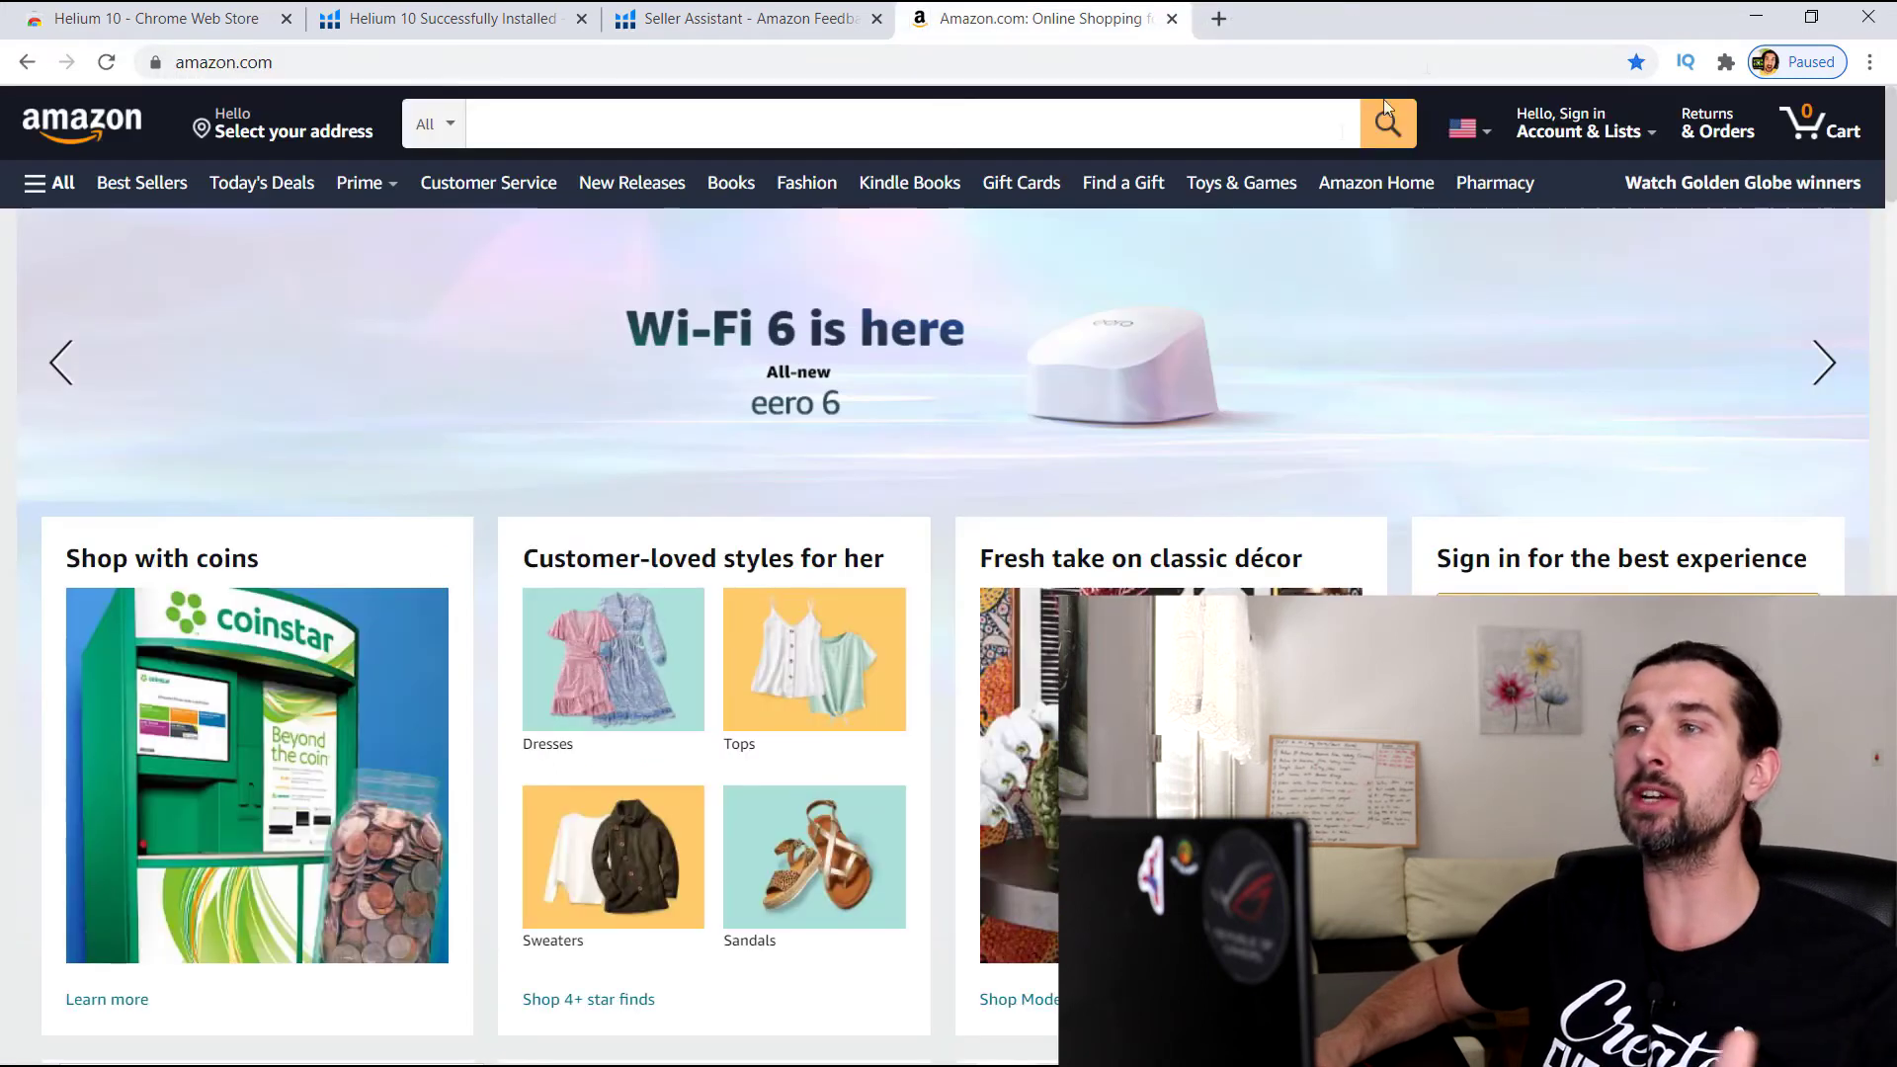
Step: Go to the Seller Assistant page and open its Web Store listing (10,000+ users)
click(751, 22)
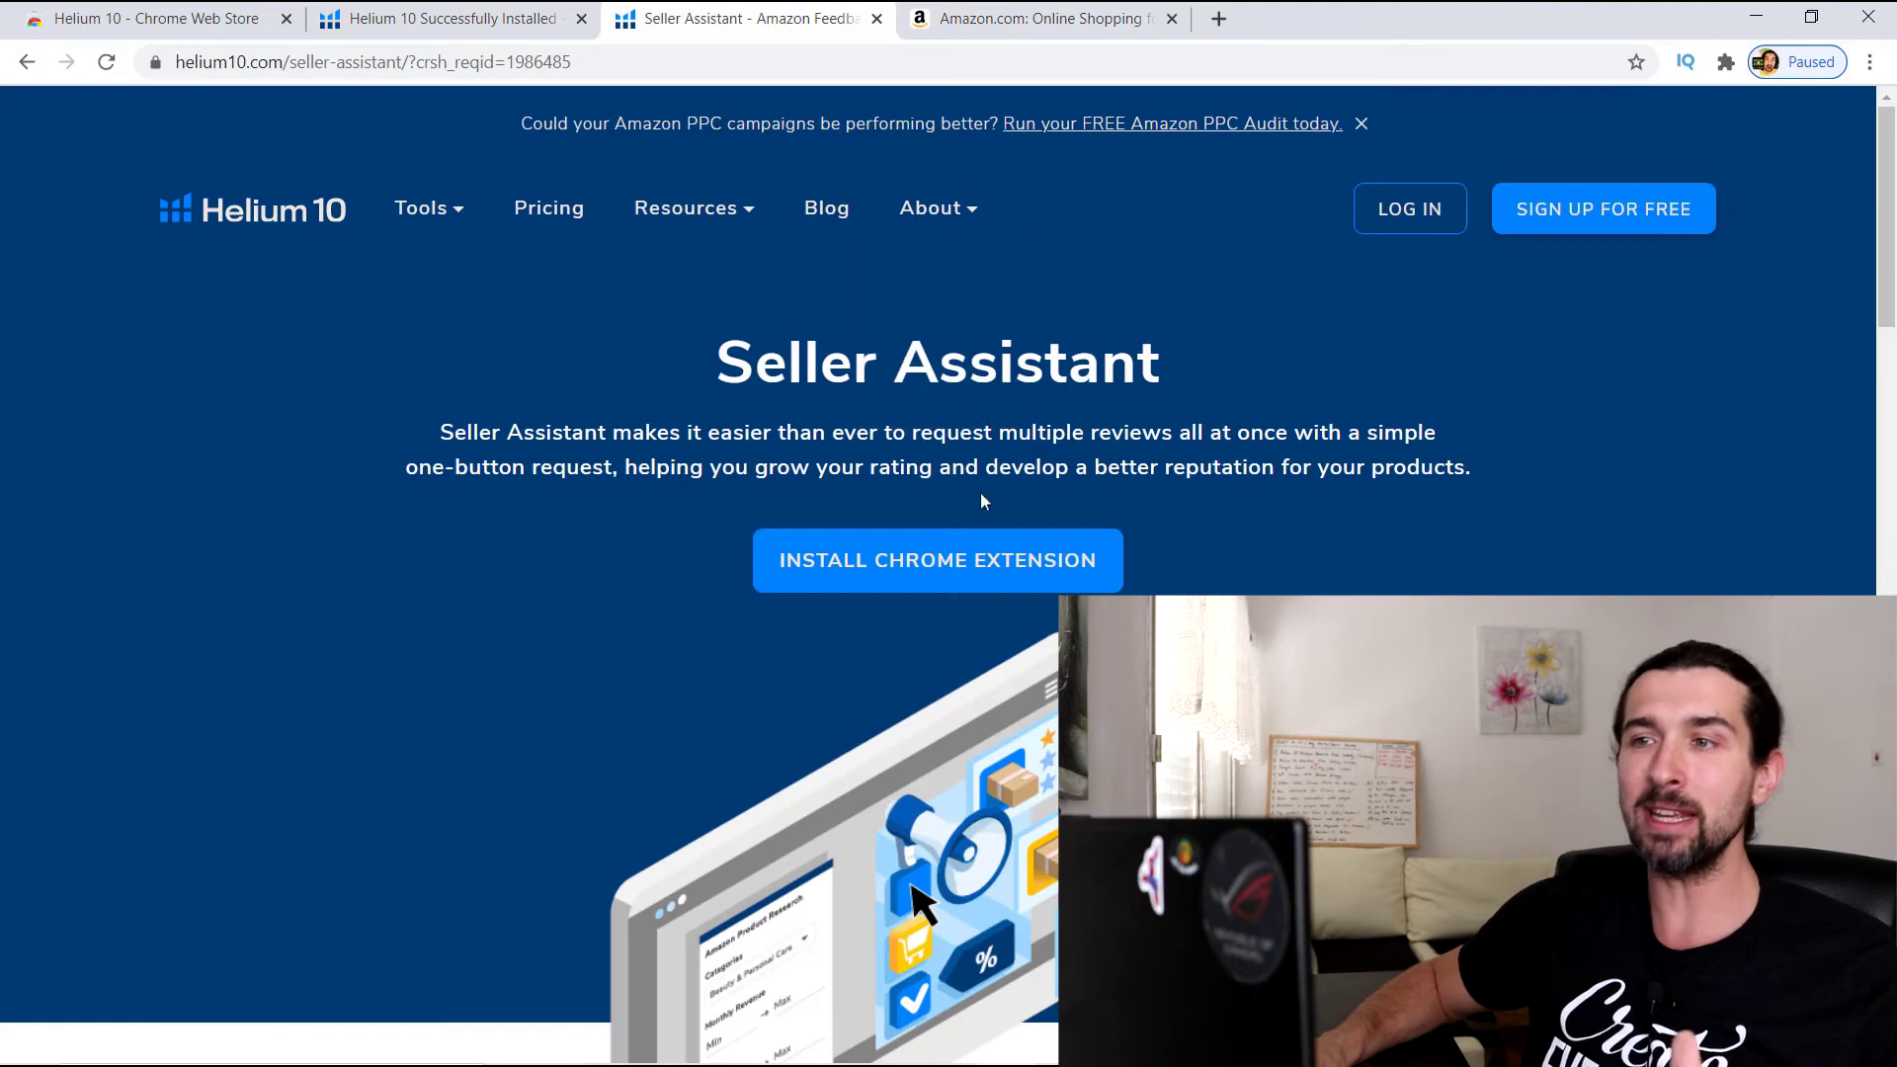
click(1000, 571)
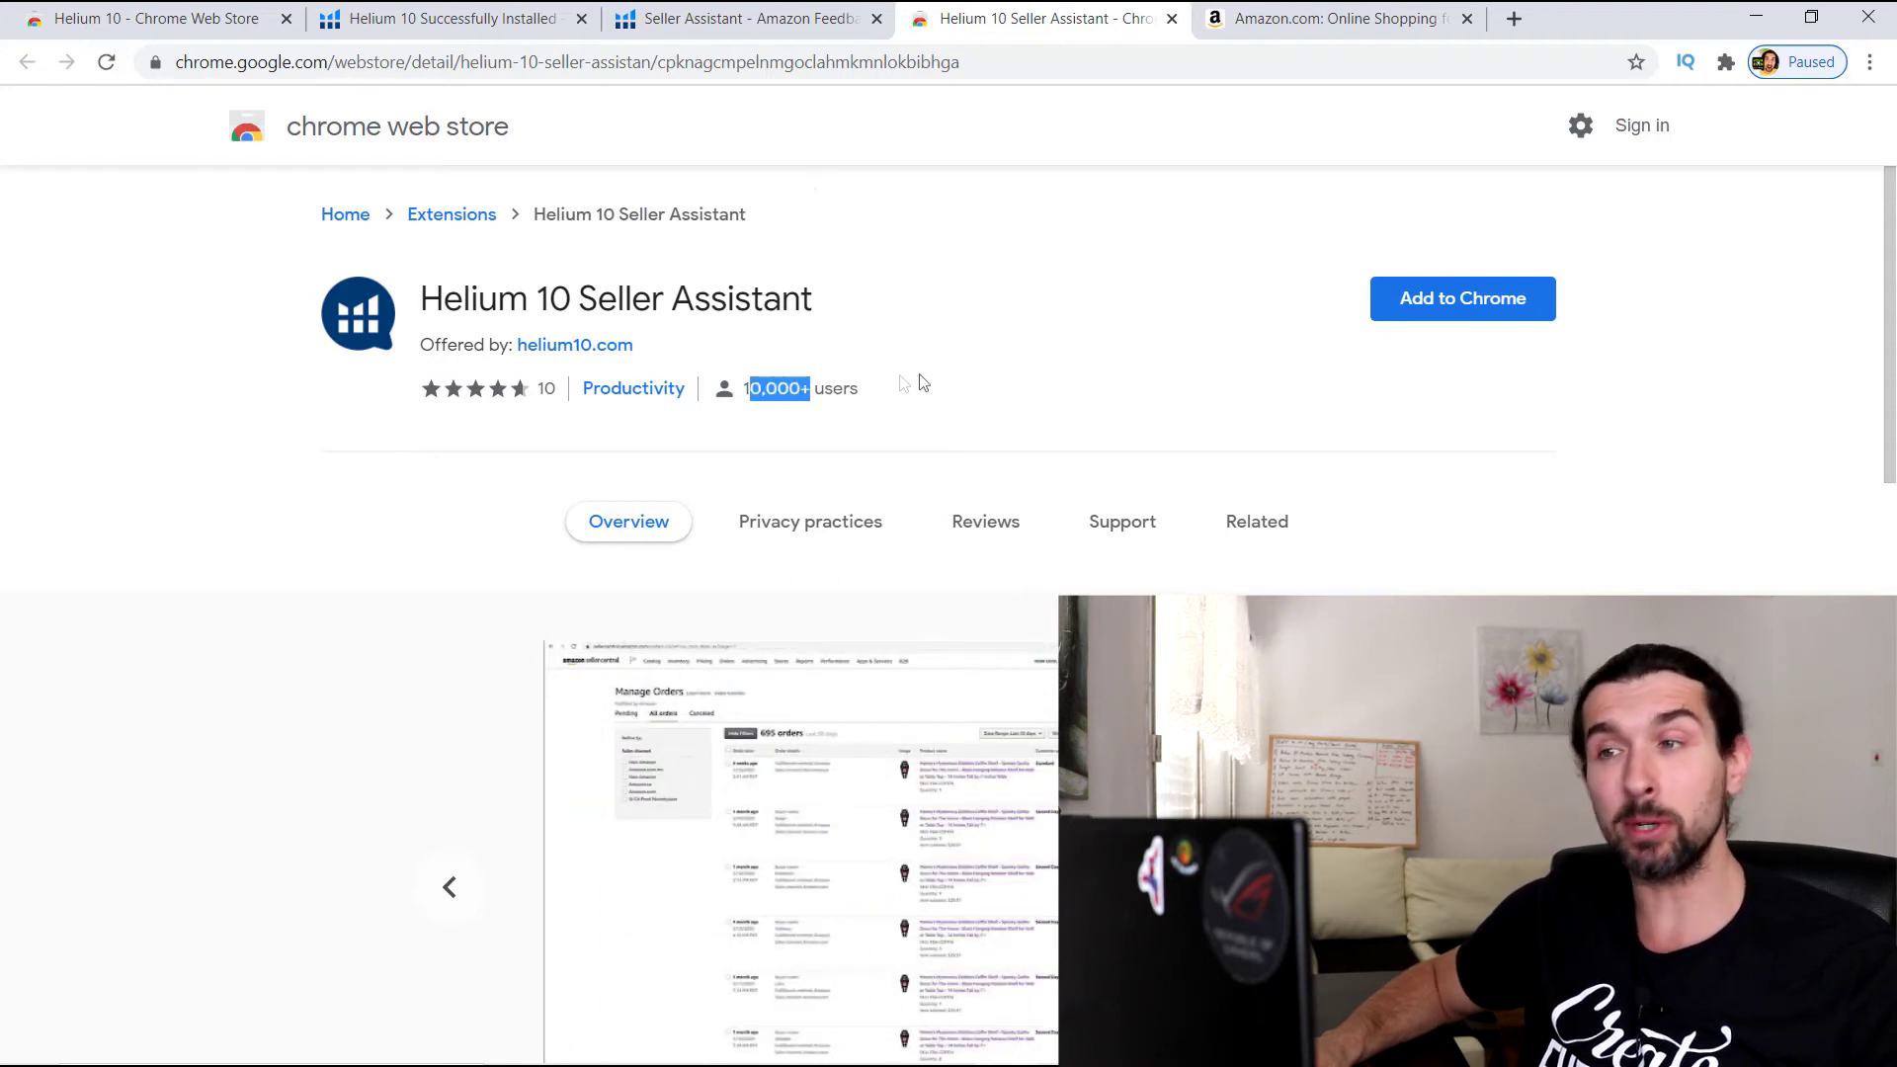
Step: Add Helium 10 Seller Assistant to Chrome and dismiss the added notice
click(1417, 314)
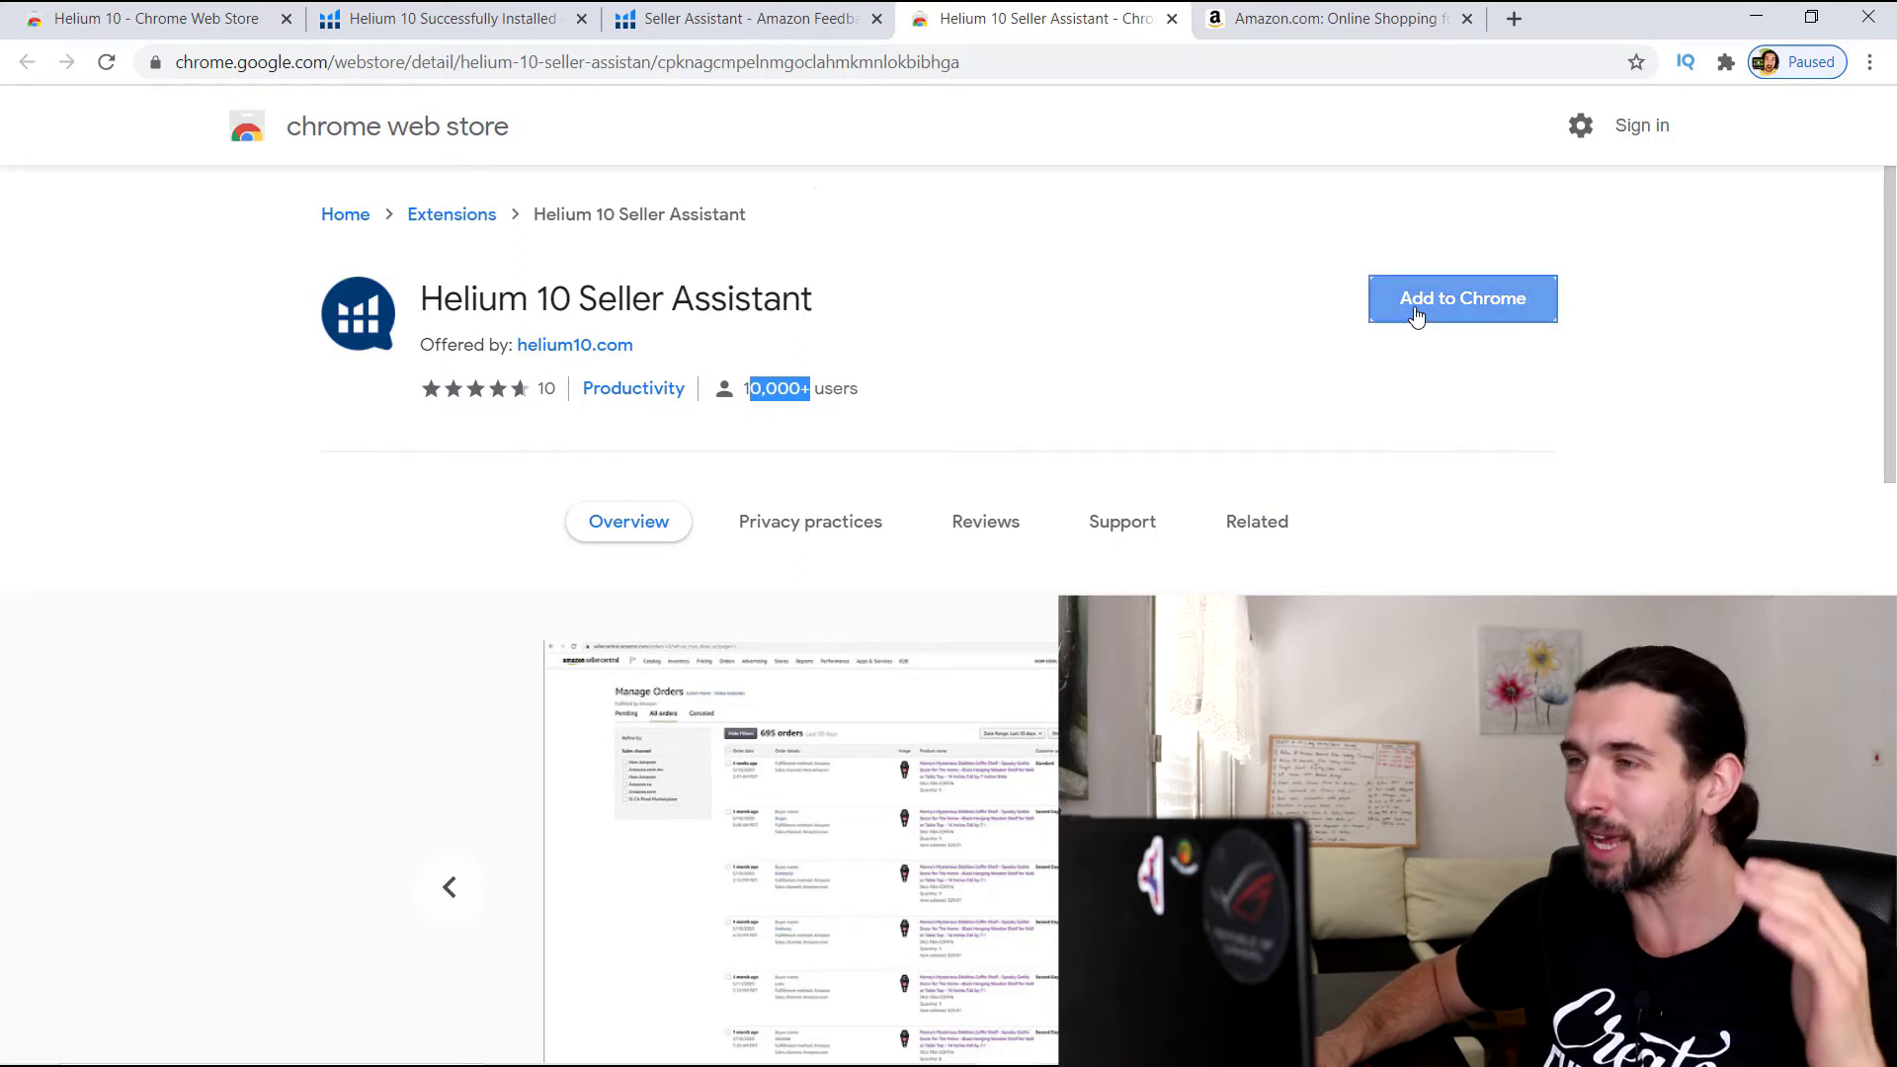
click(965, 308)
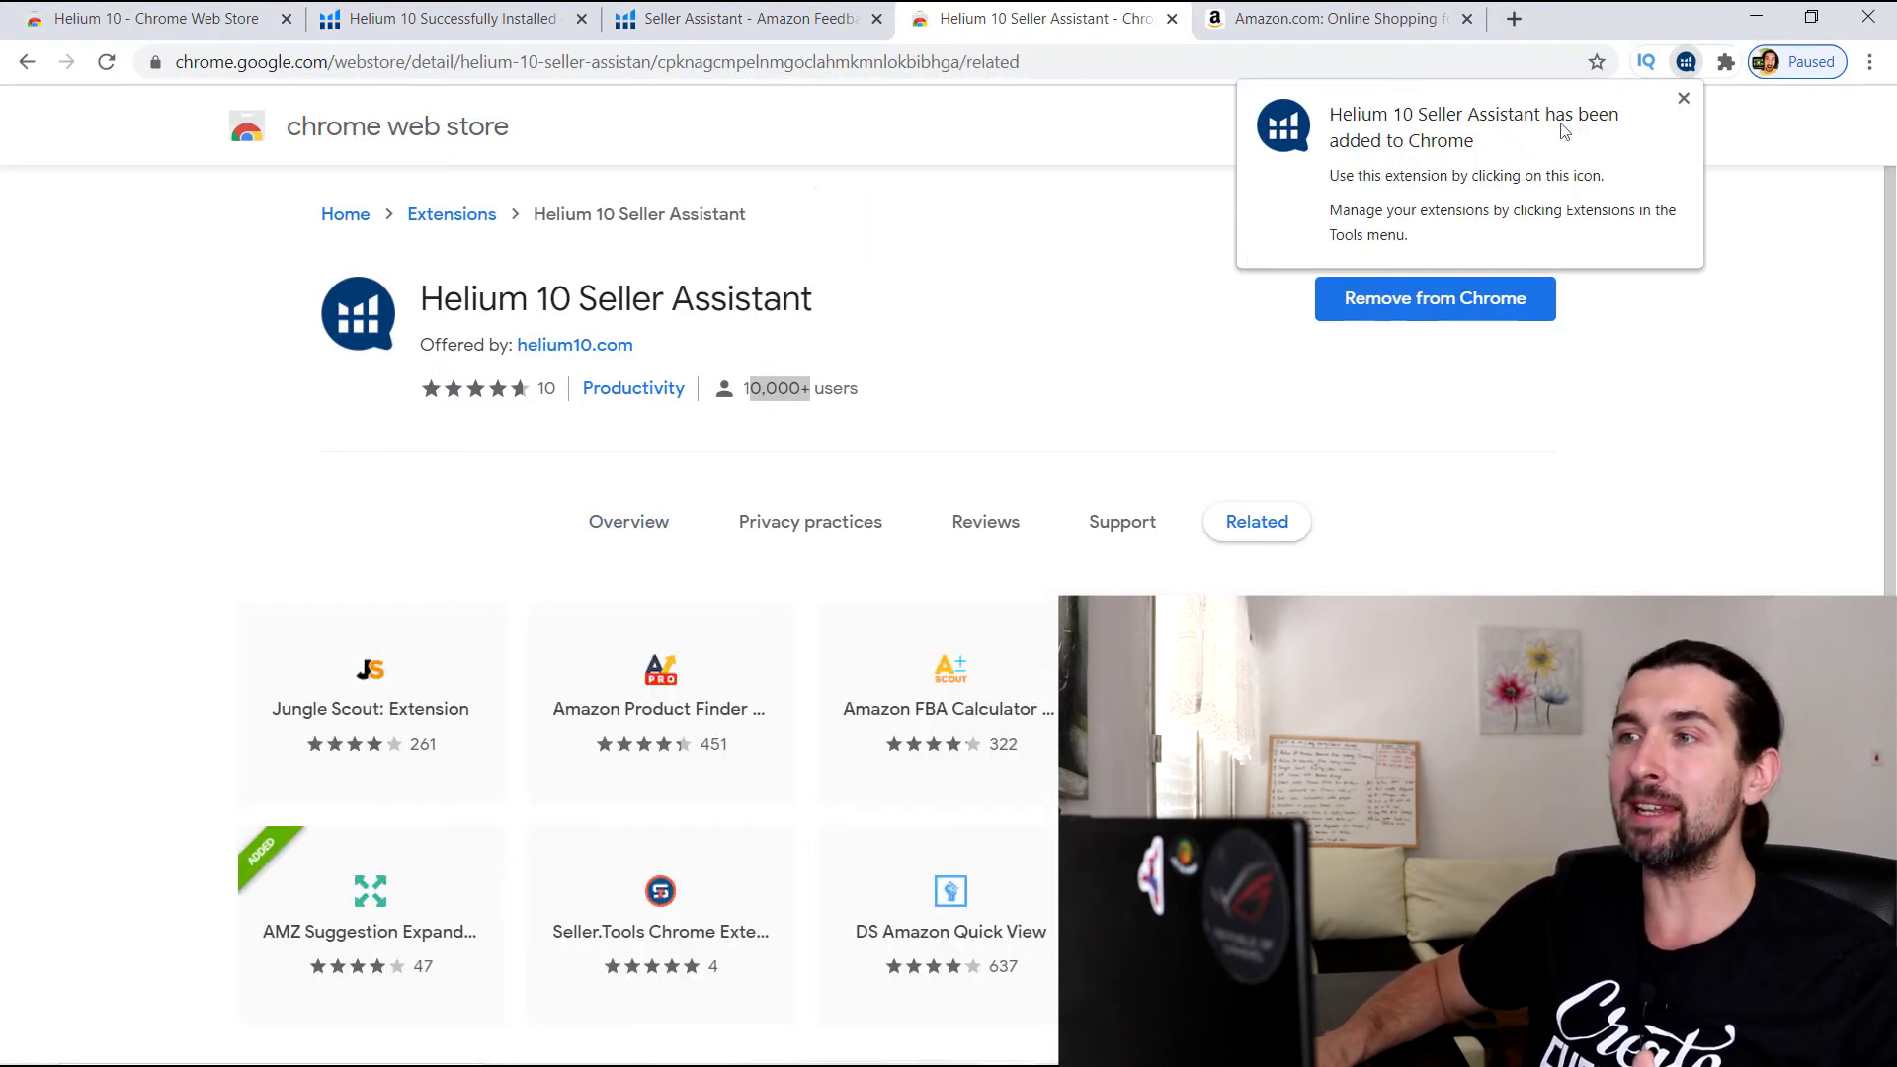
click(1678, 102)
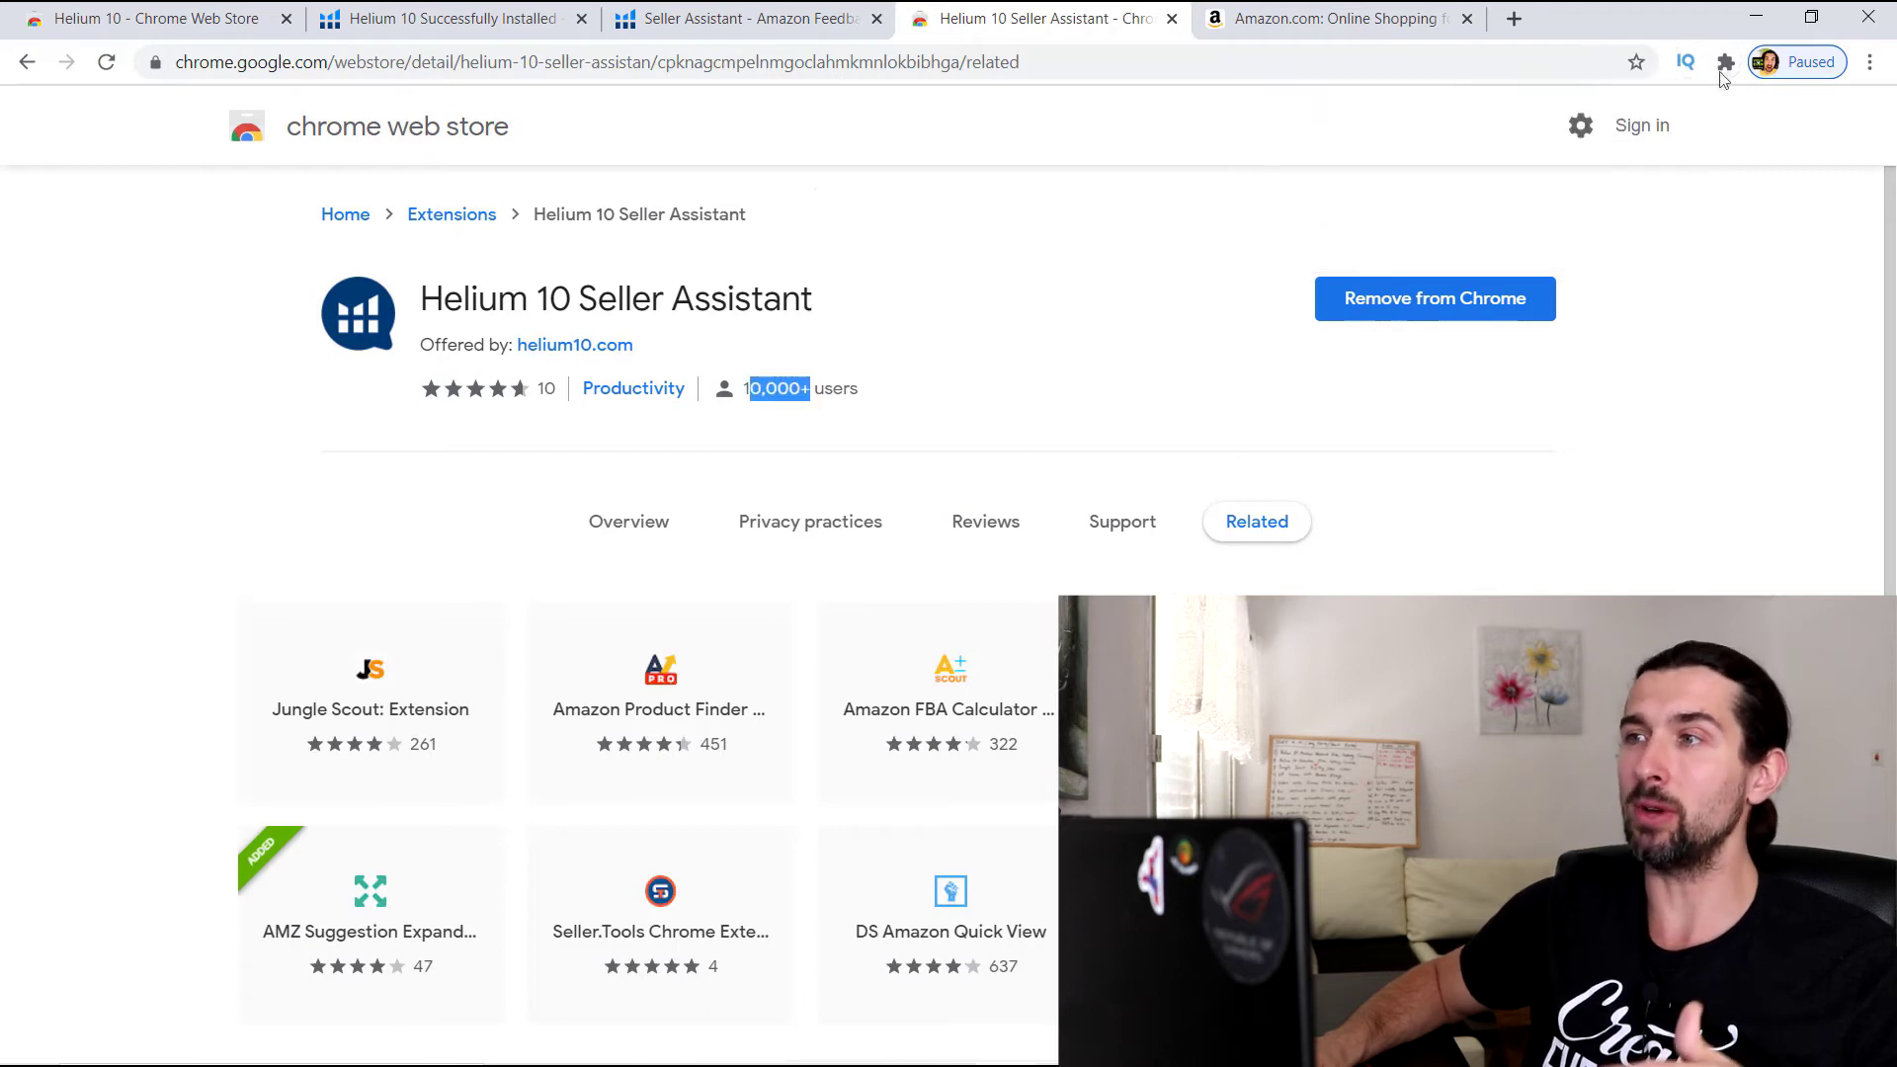
Step: Try the Seller Assistant popup from the Extensions menu, then close its welcome panel
click(1724, 63)
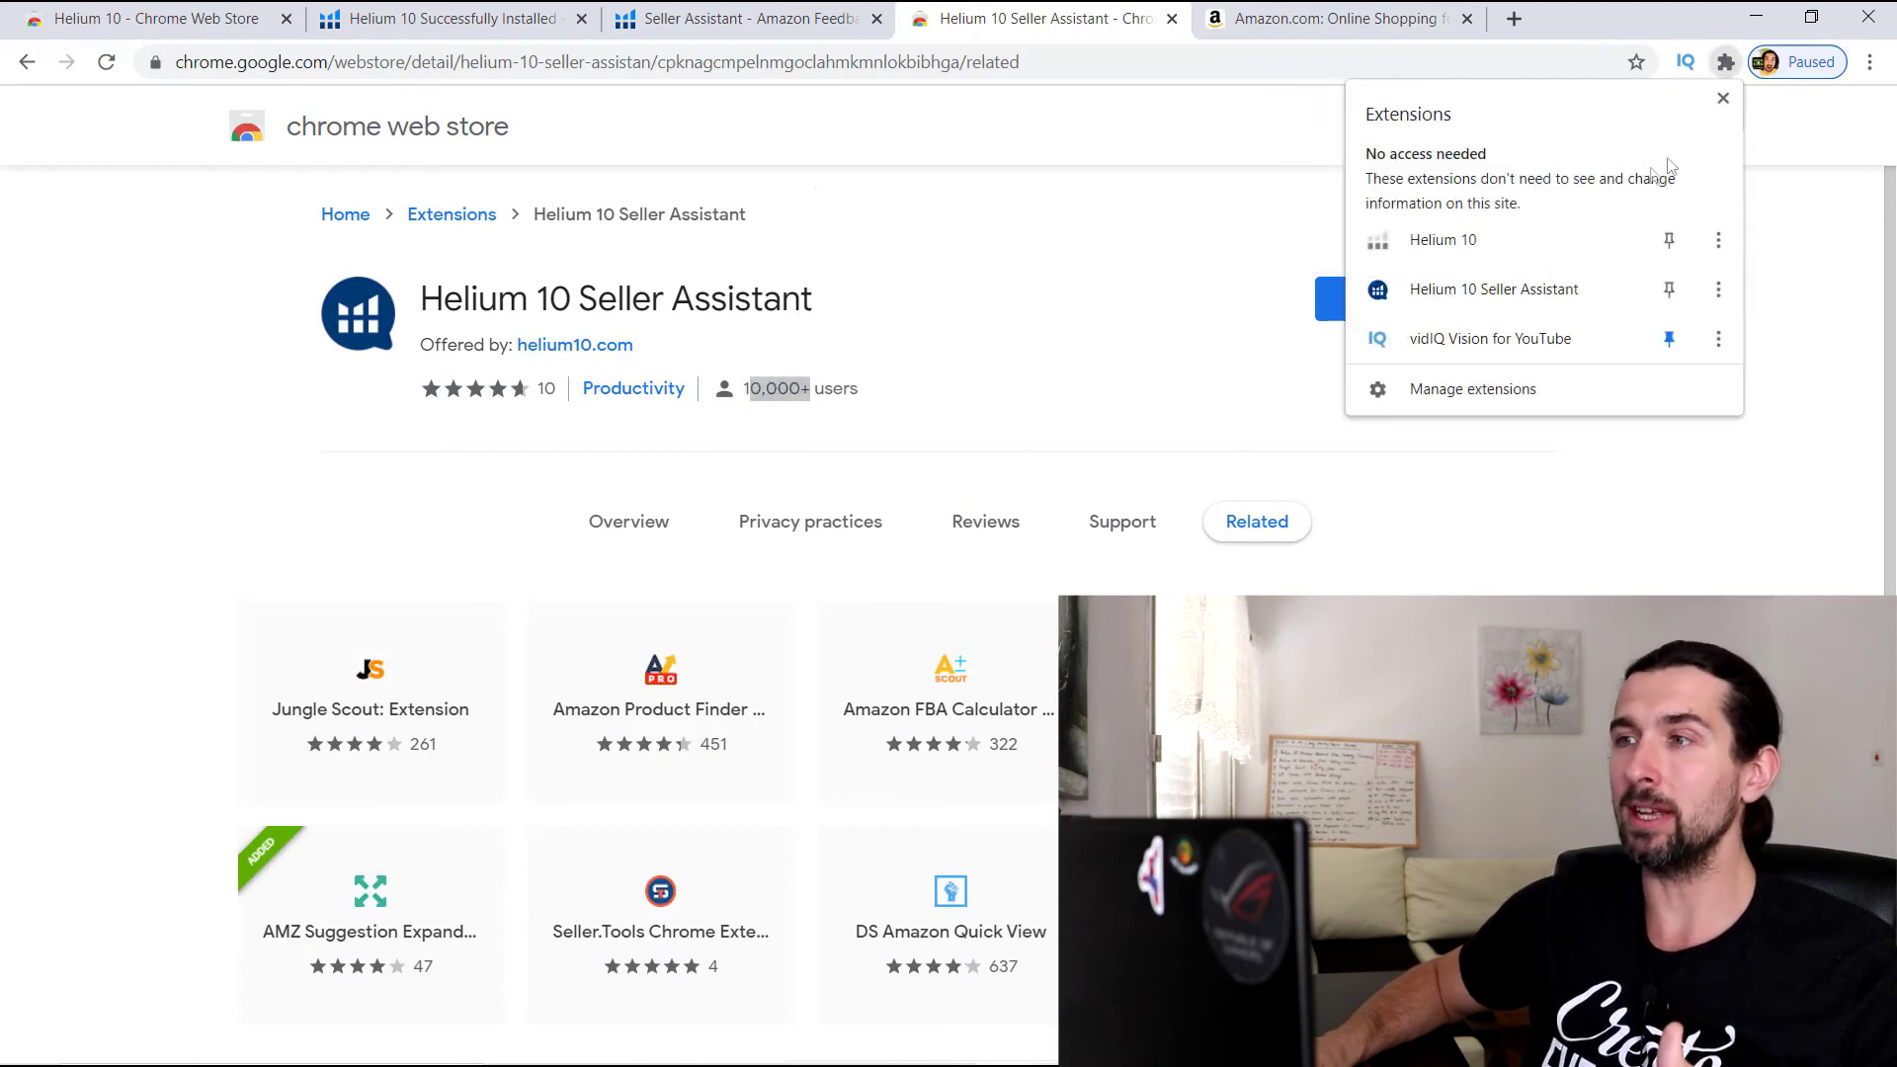
click(1389, 292)
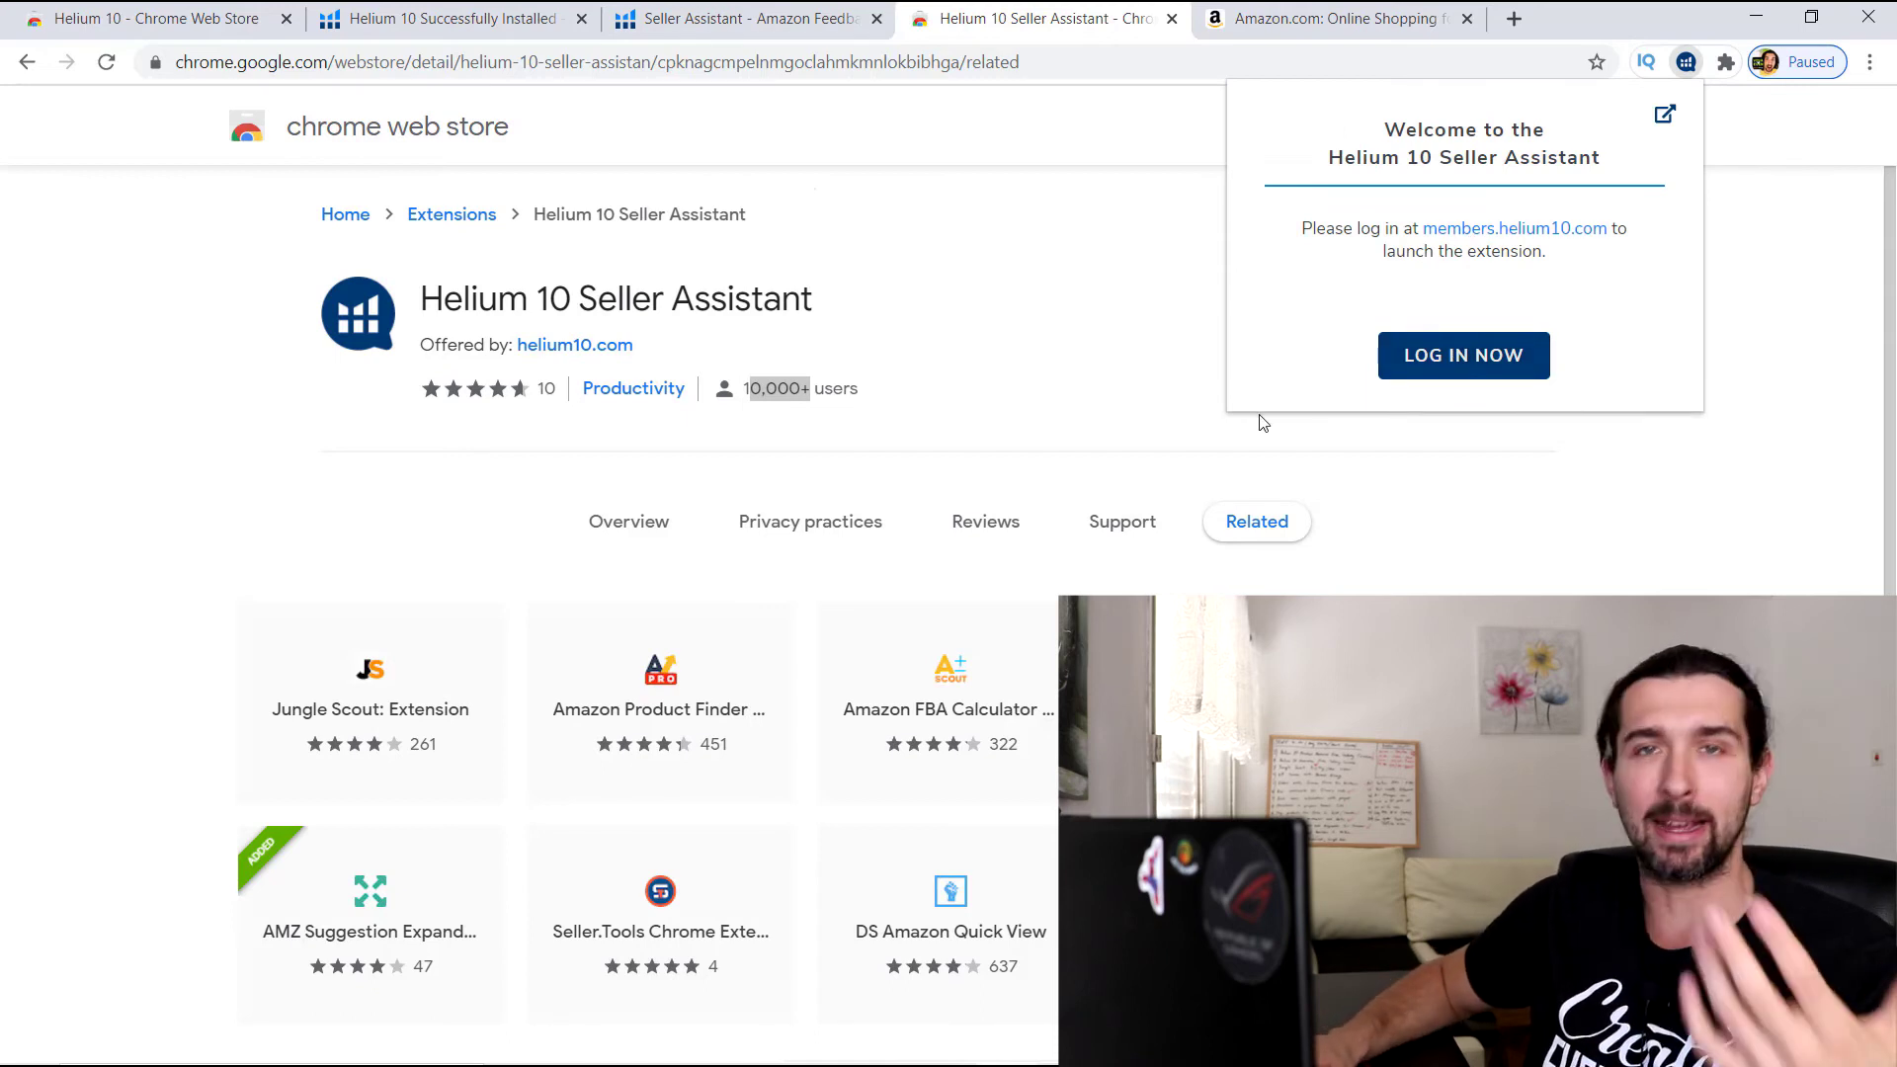
click(1123, 259)
click(1725, 61)
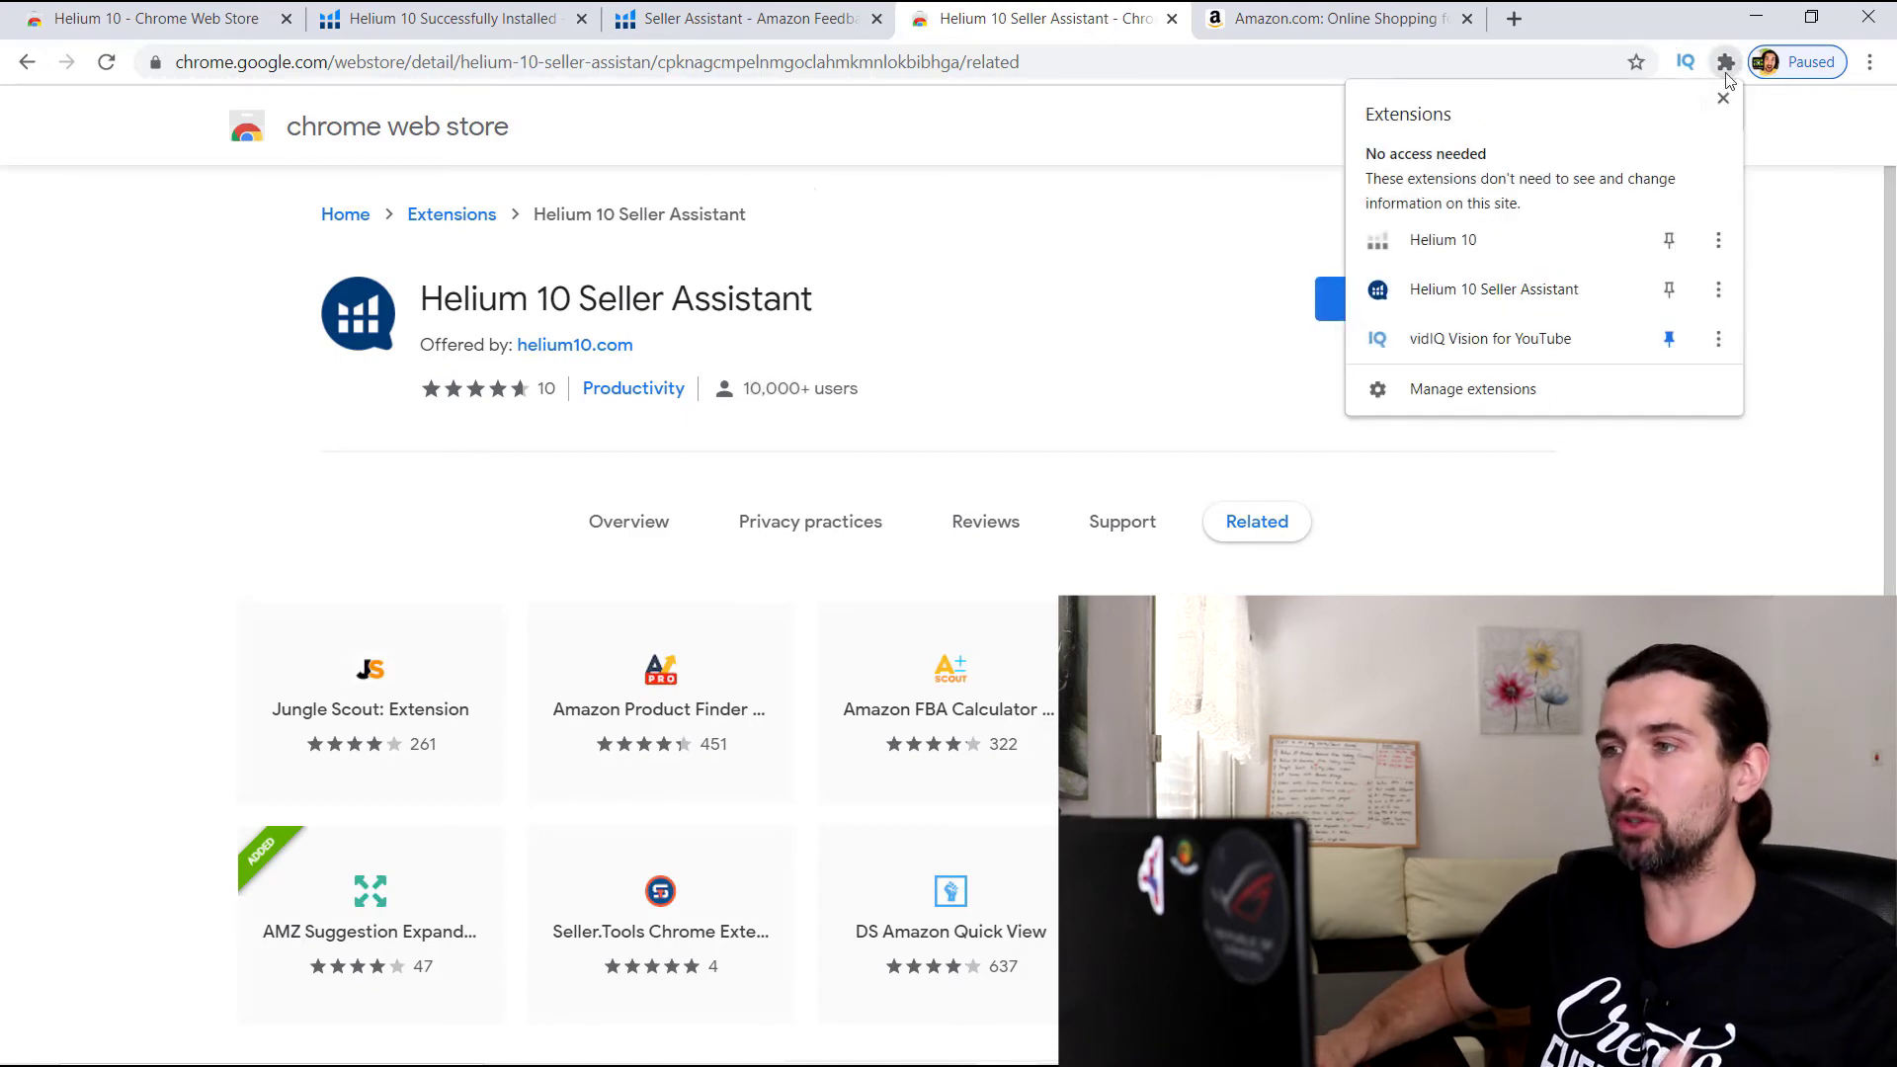
Step: Reopen the Seller Assistant login prompt, then return to the Helium 10 Successfully Installed page
click(1452, 287)
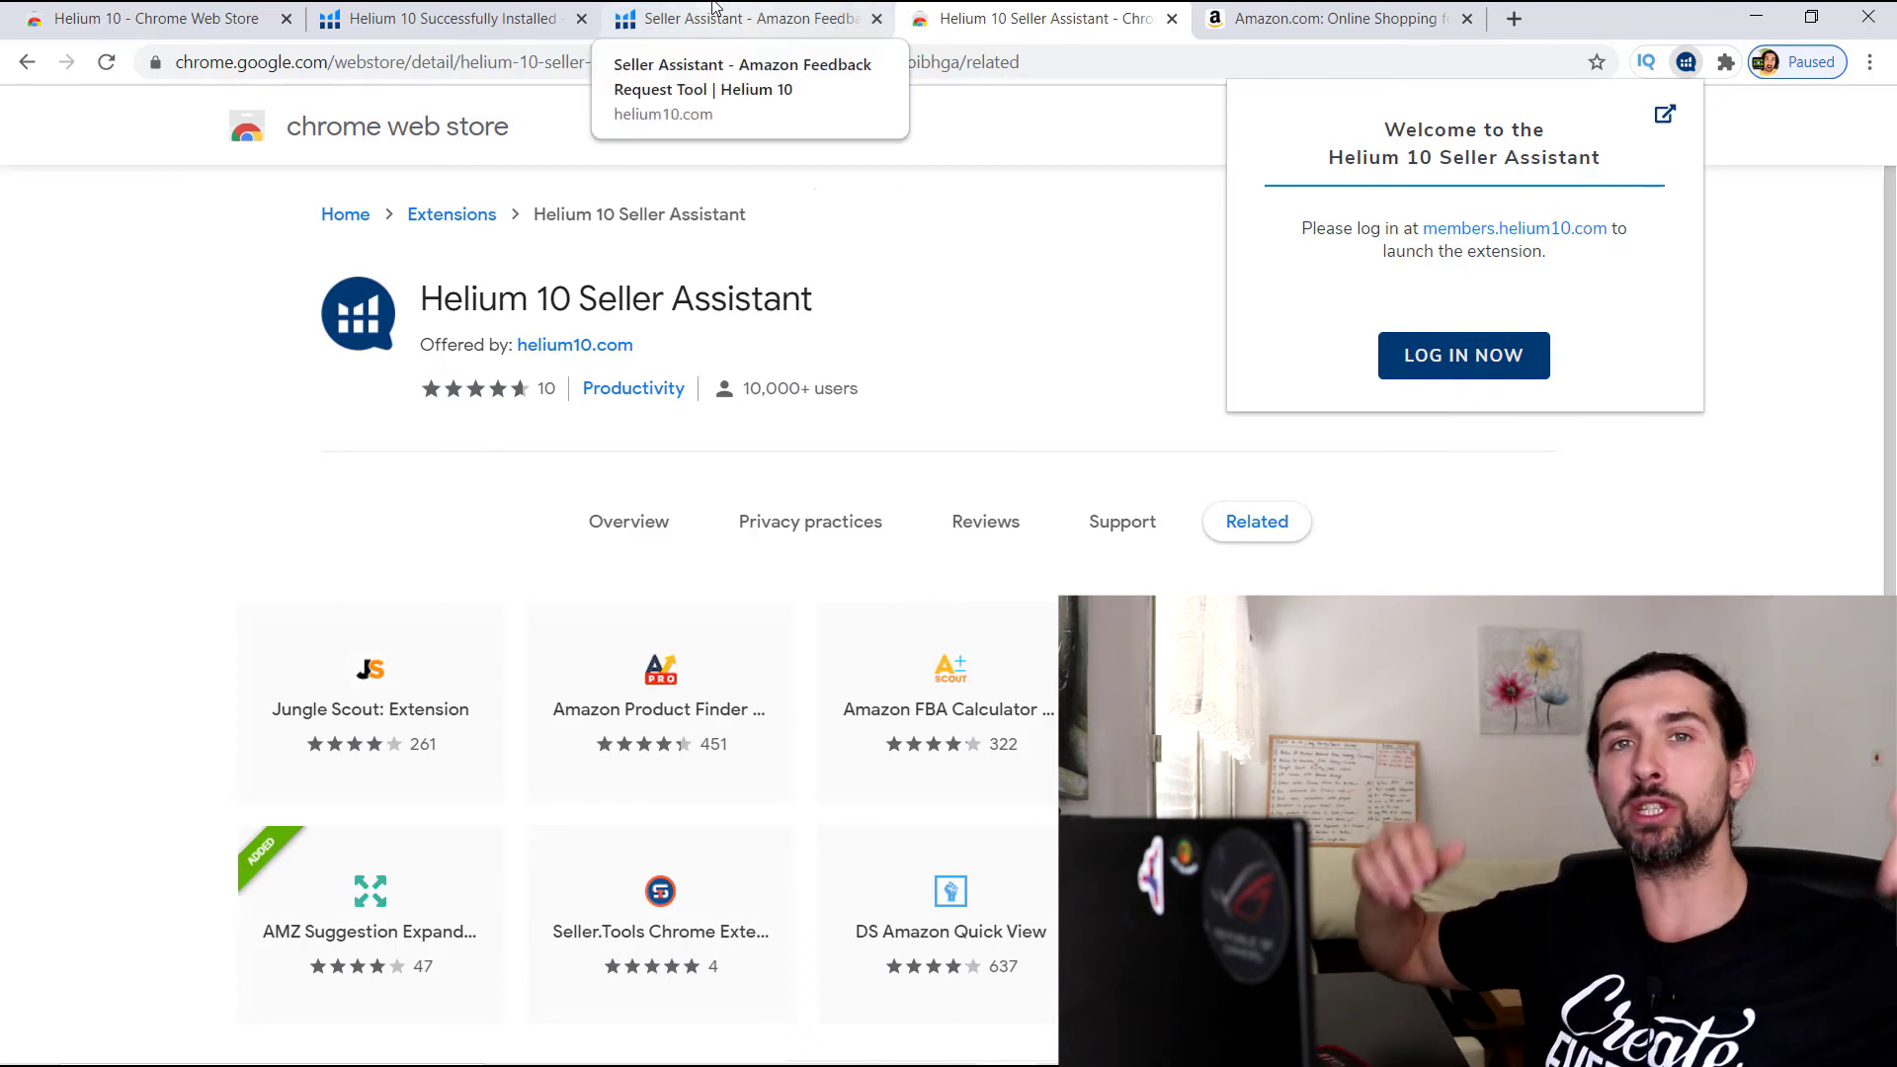
click(440, 22)
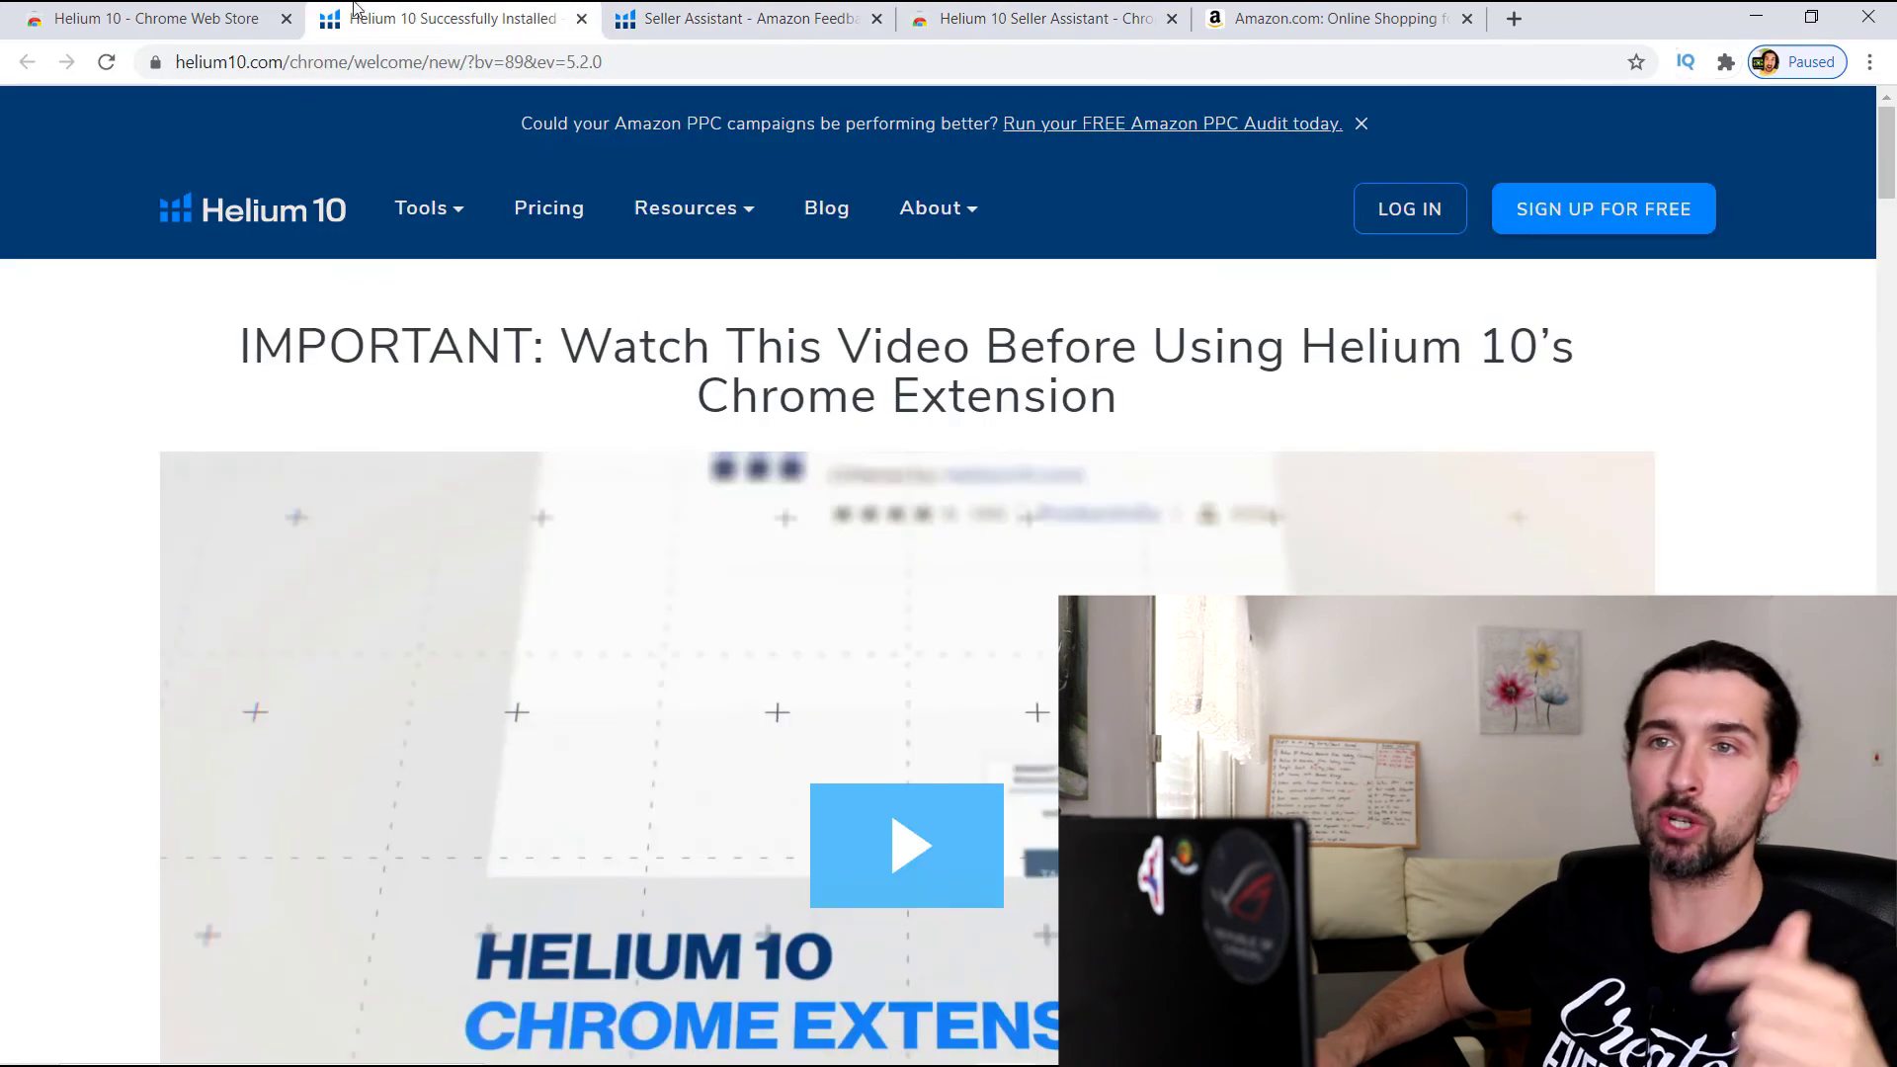